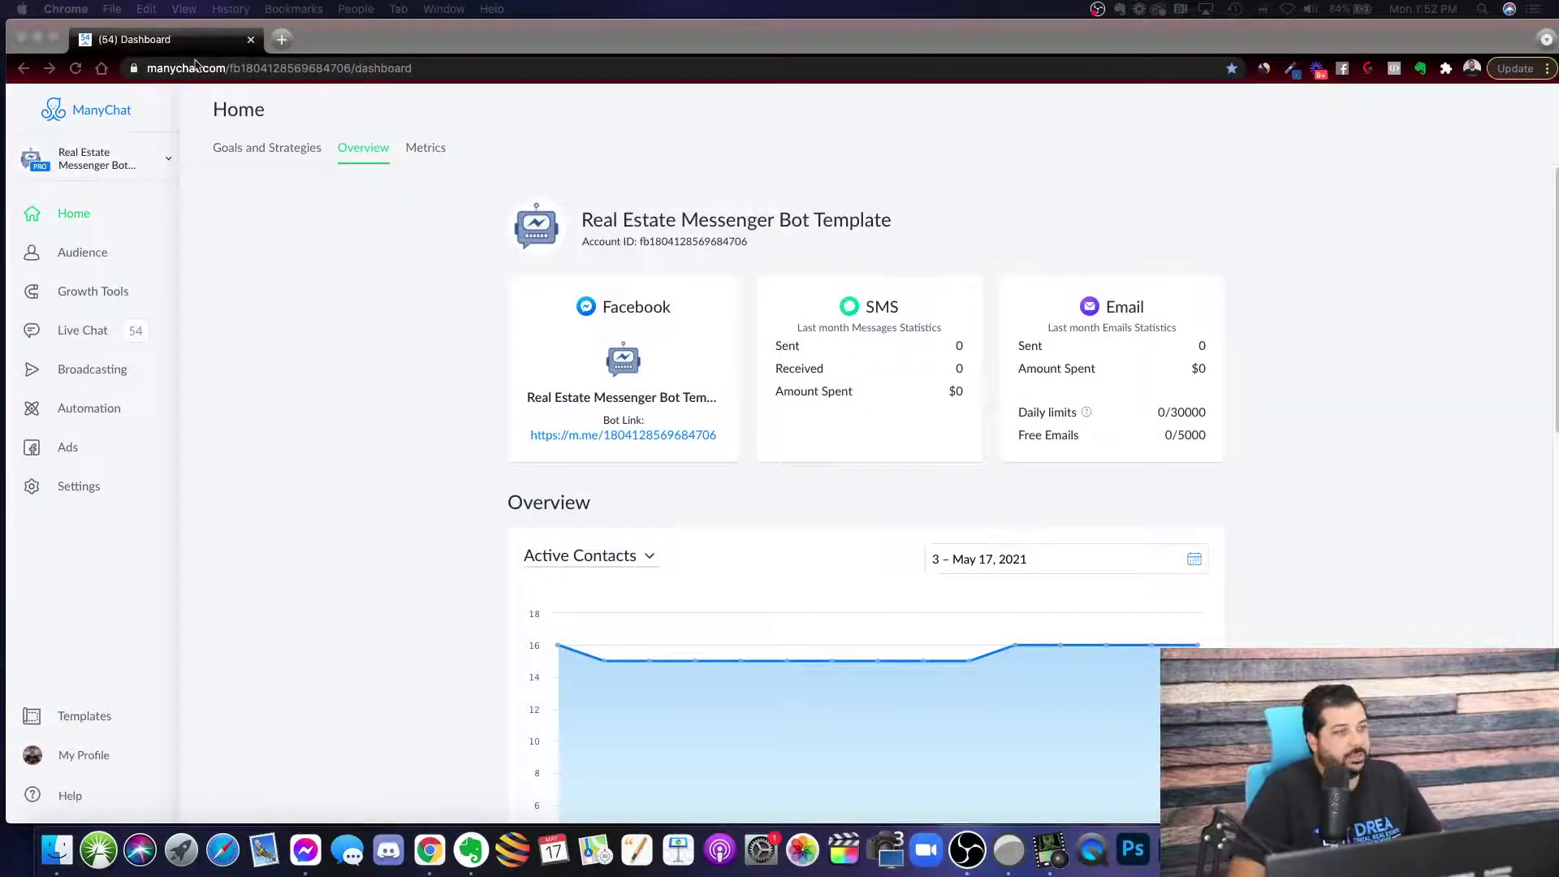
Step: Bring the browser forward and open the Home Buyer Question Flow - FREE Masterclass Flow from Automation
left_click(313, 235)
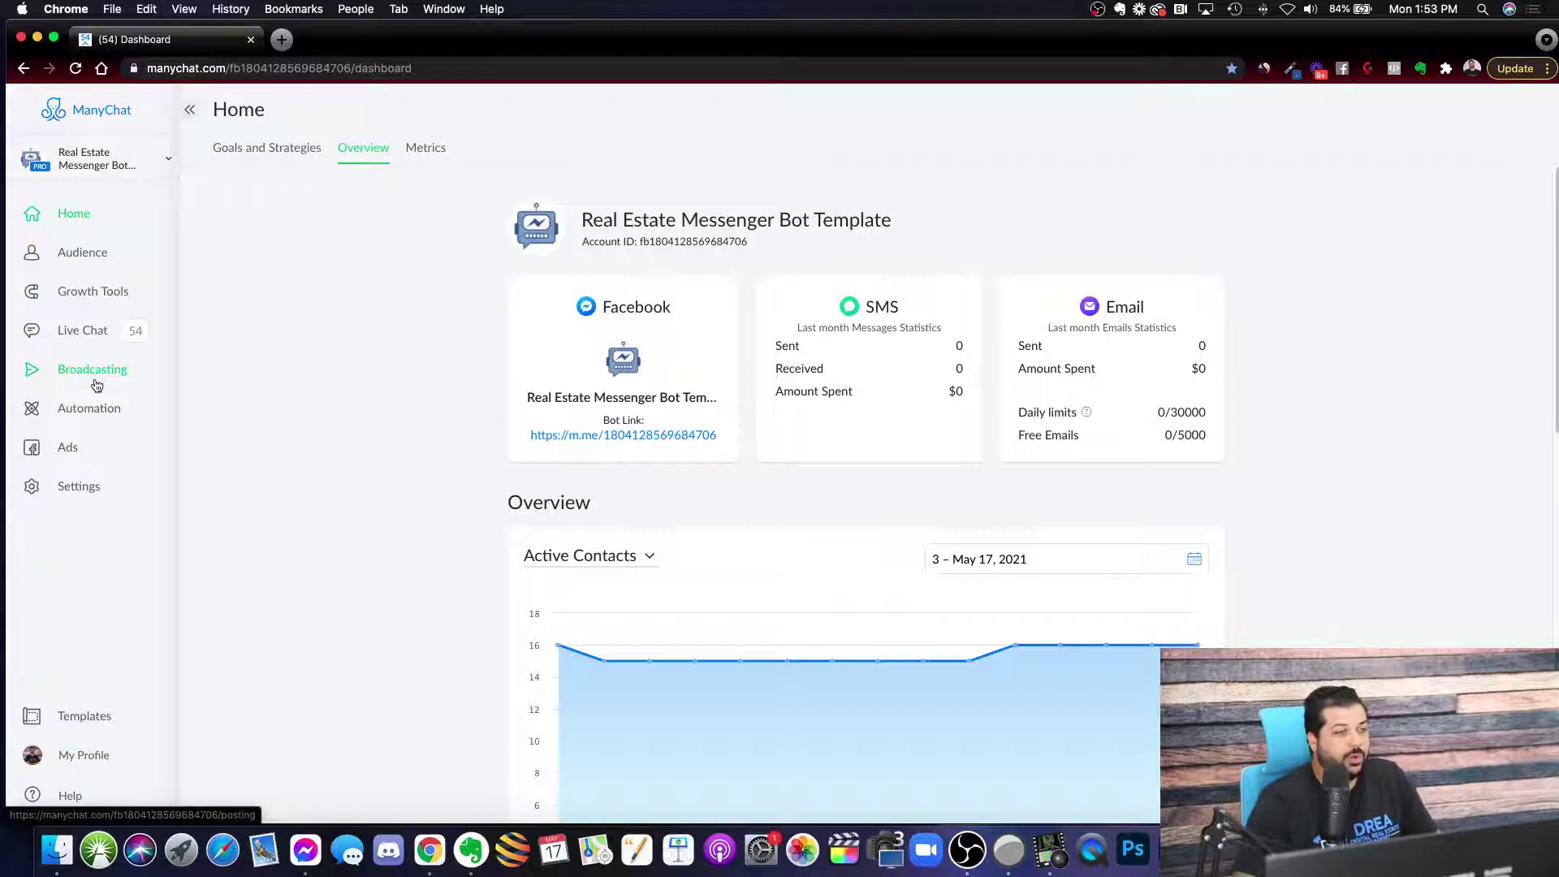
left_click(84, 410)
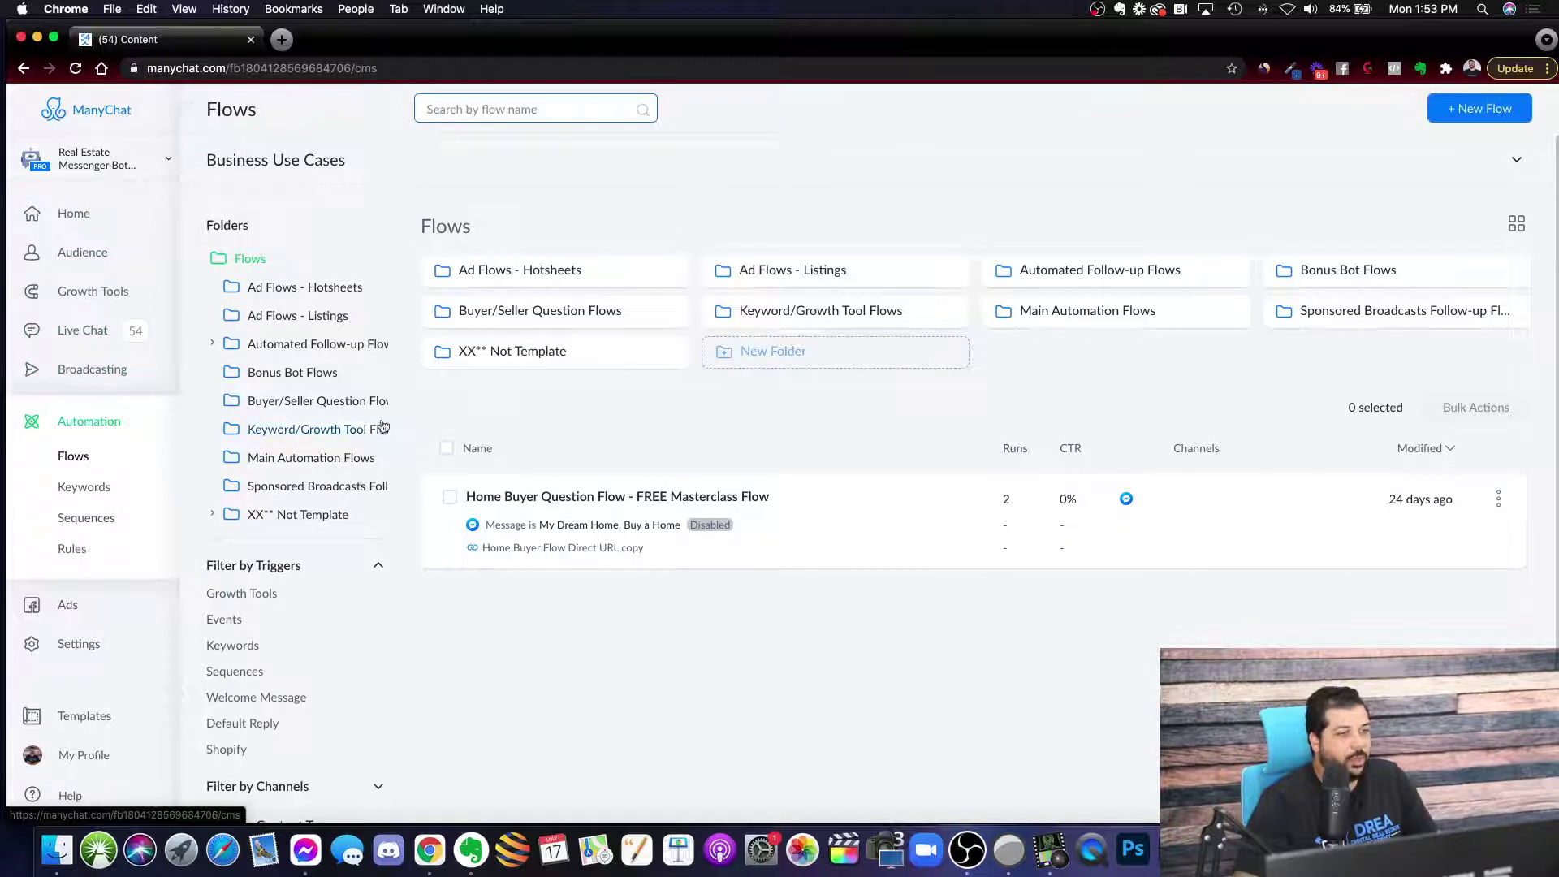
left_click(548, 498)
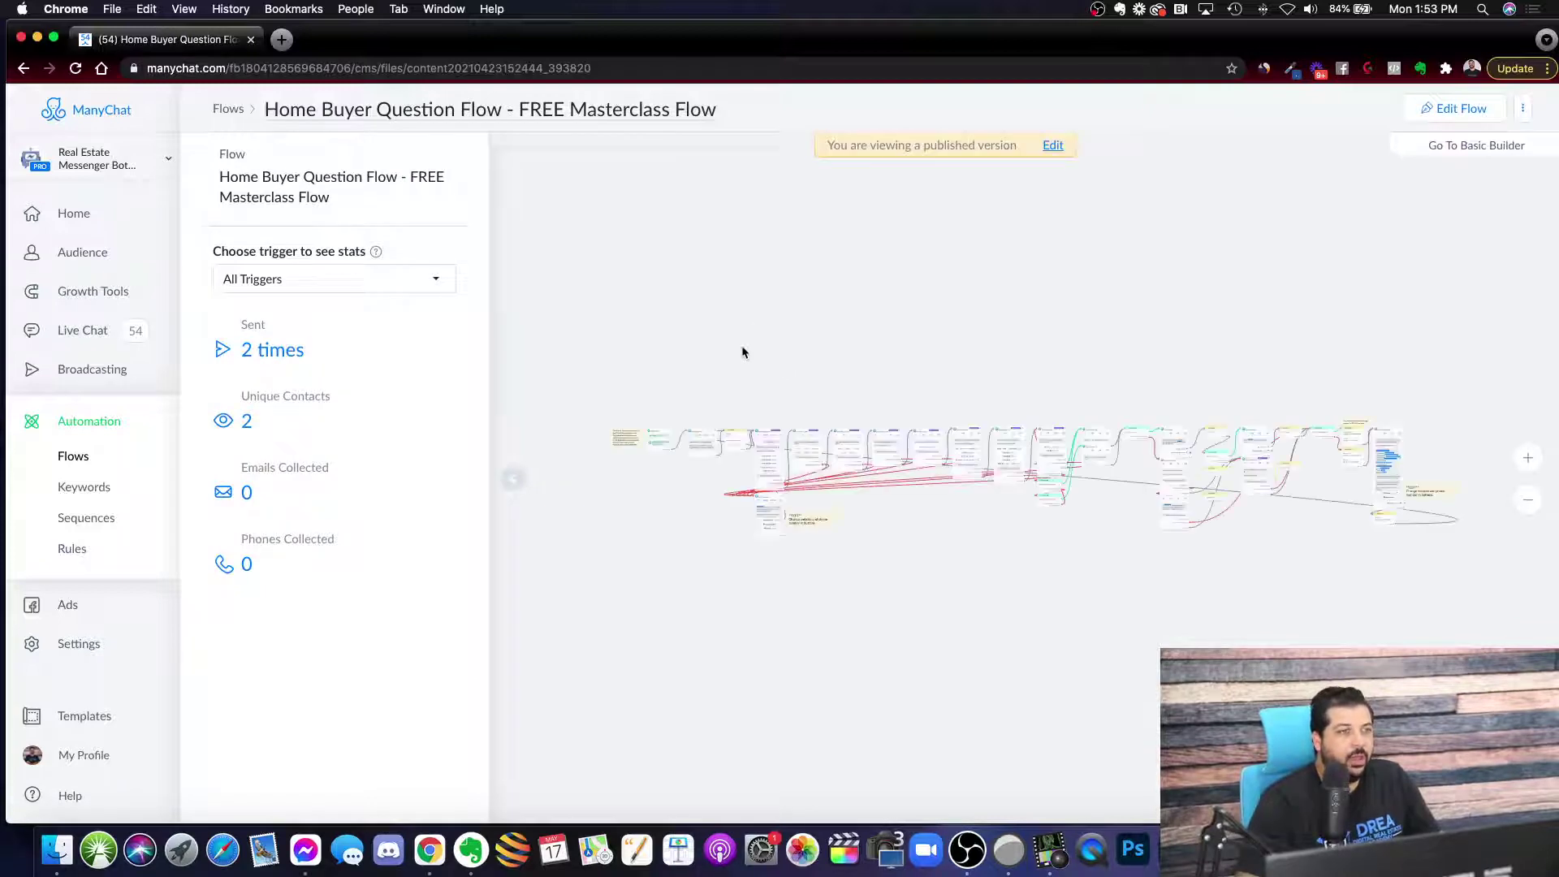
Step: Zoom into the flow and pan through the opening nodes, Send Message #2 to #12
scroll(678, 416, "up", 10)
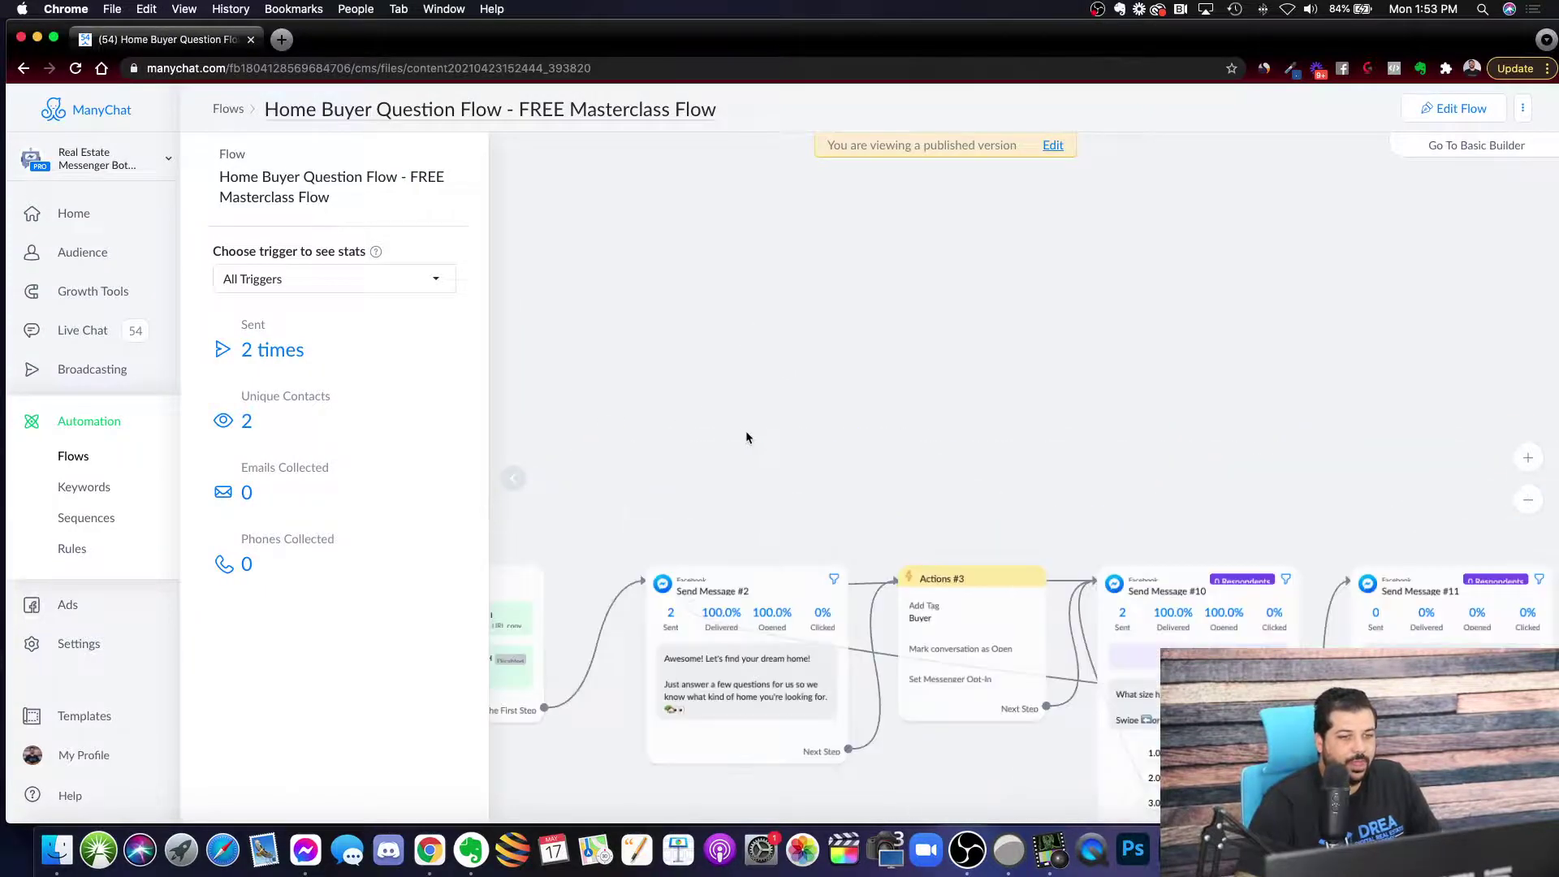
left_click_drag(777, 466, 831, 289)
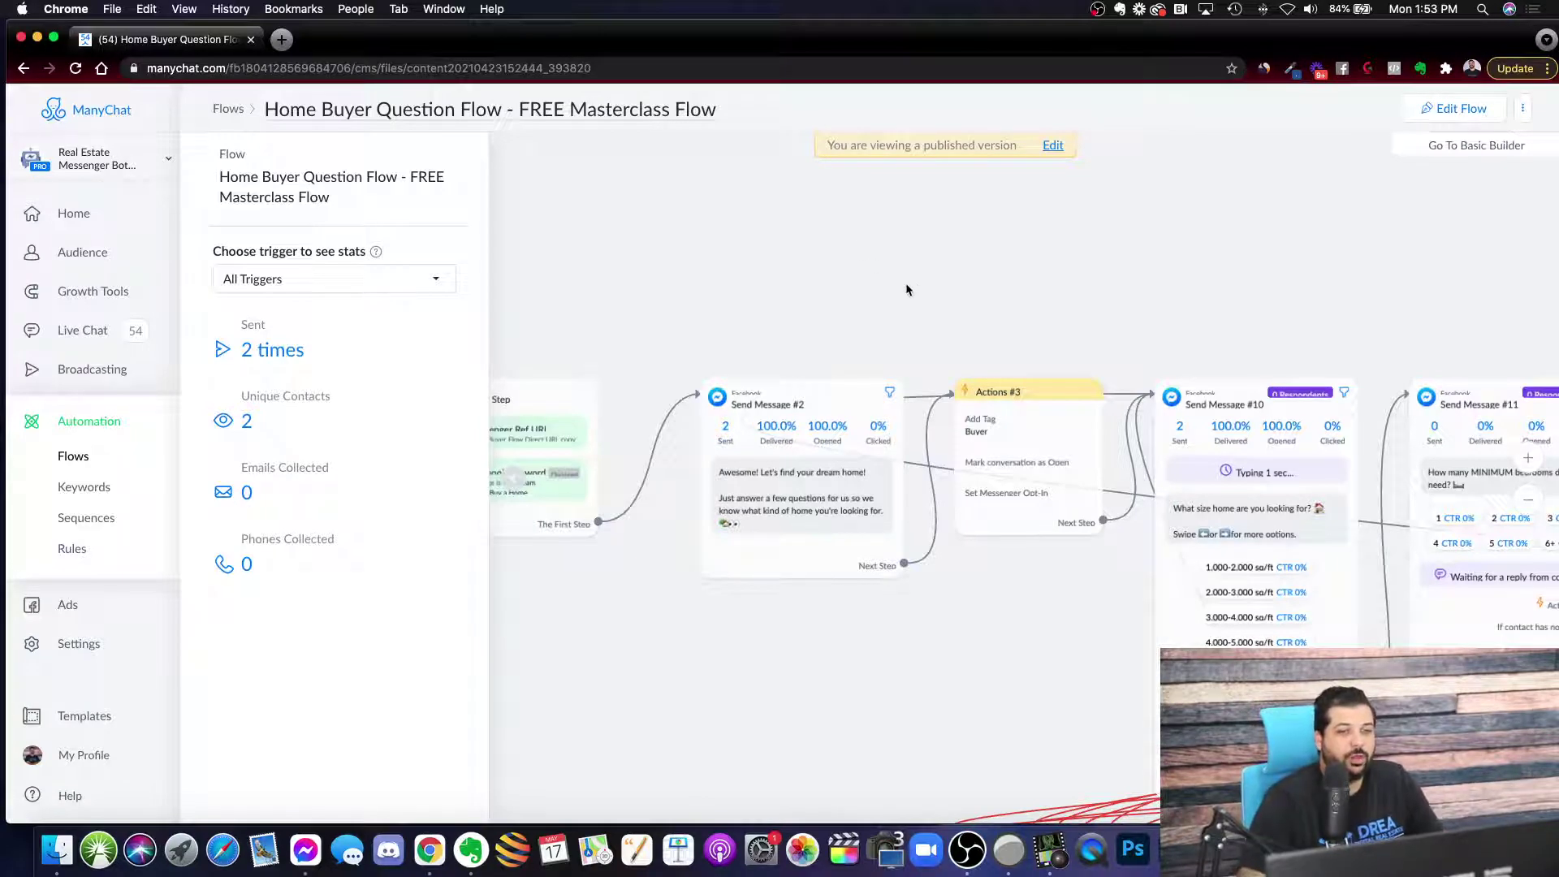
scroll(918, 280, "down", 3)
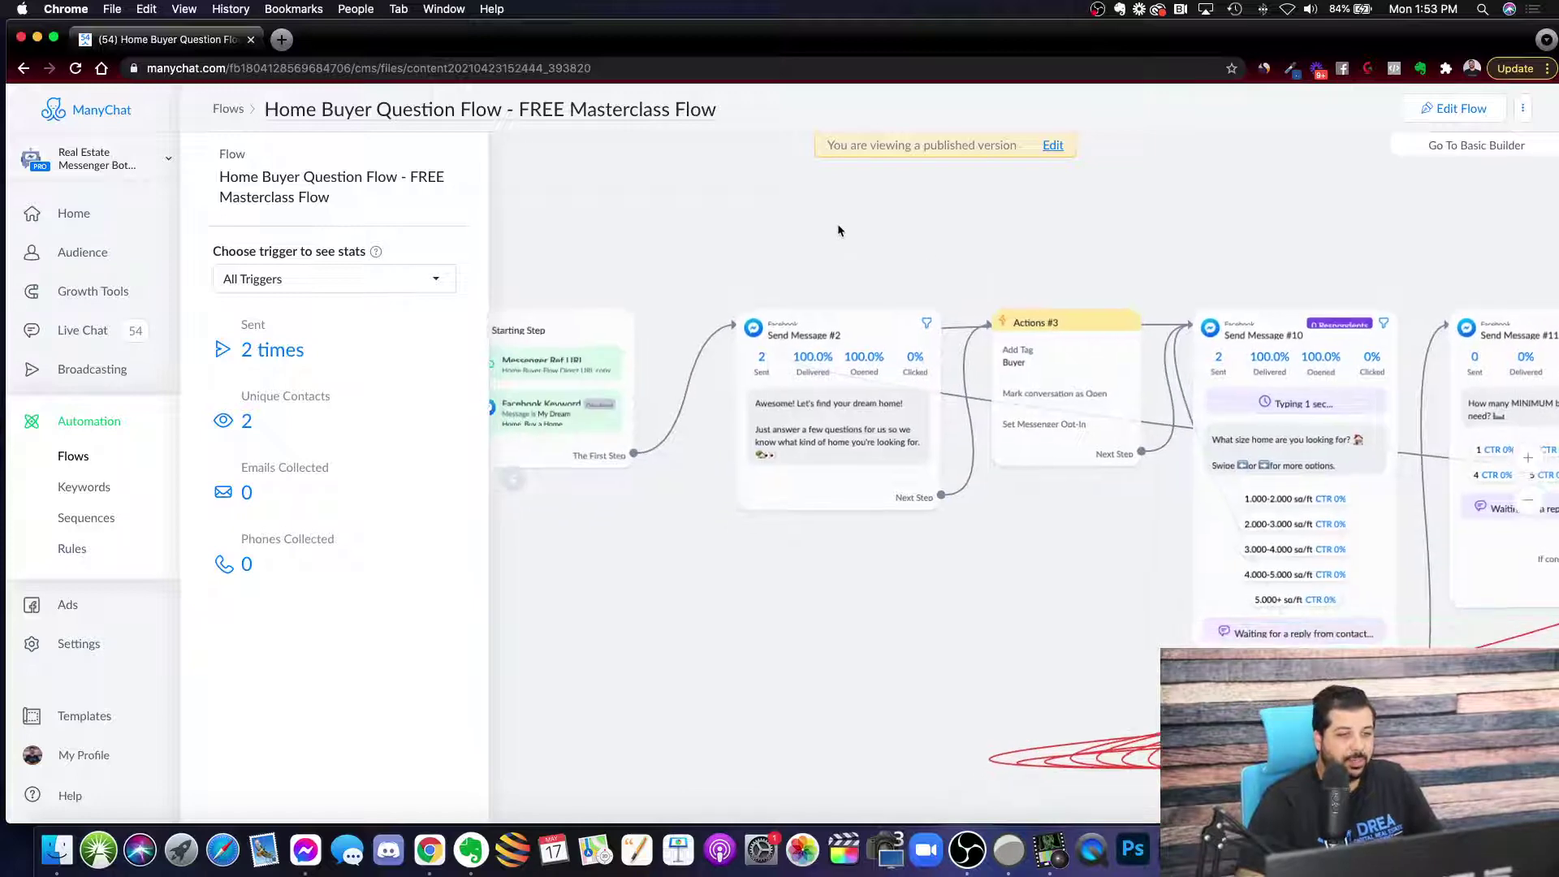
scroll(923, 242, "up", 3)
scroll(894, 236, "right", 5)
left_click_drag(806, 222, 736, 180)
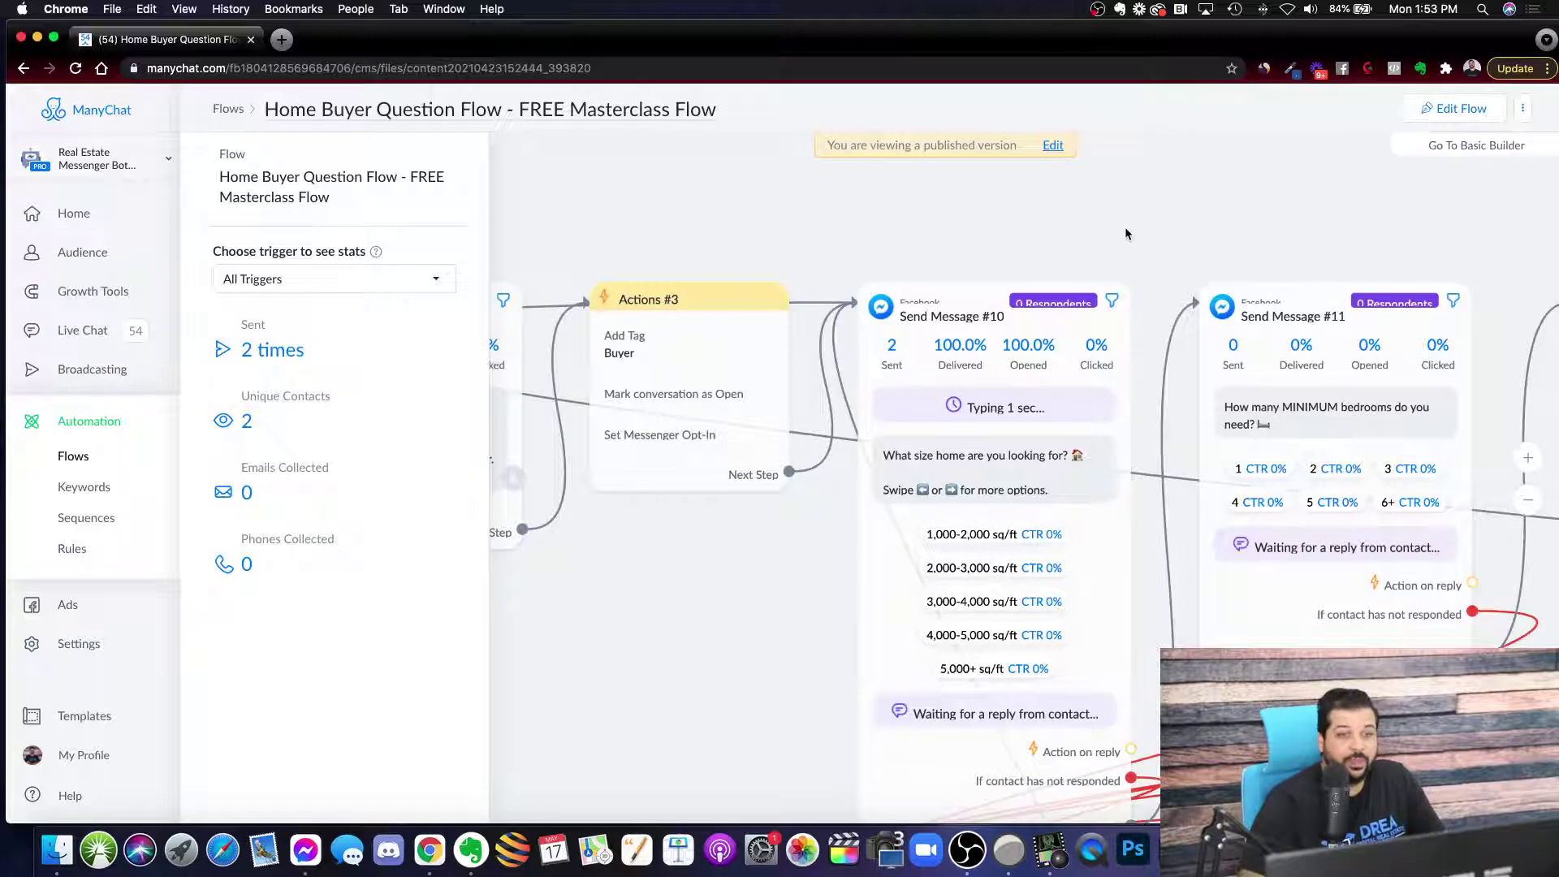
left_click_drag(1124, 226, 982, 192)
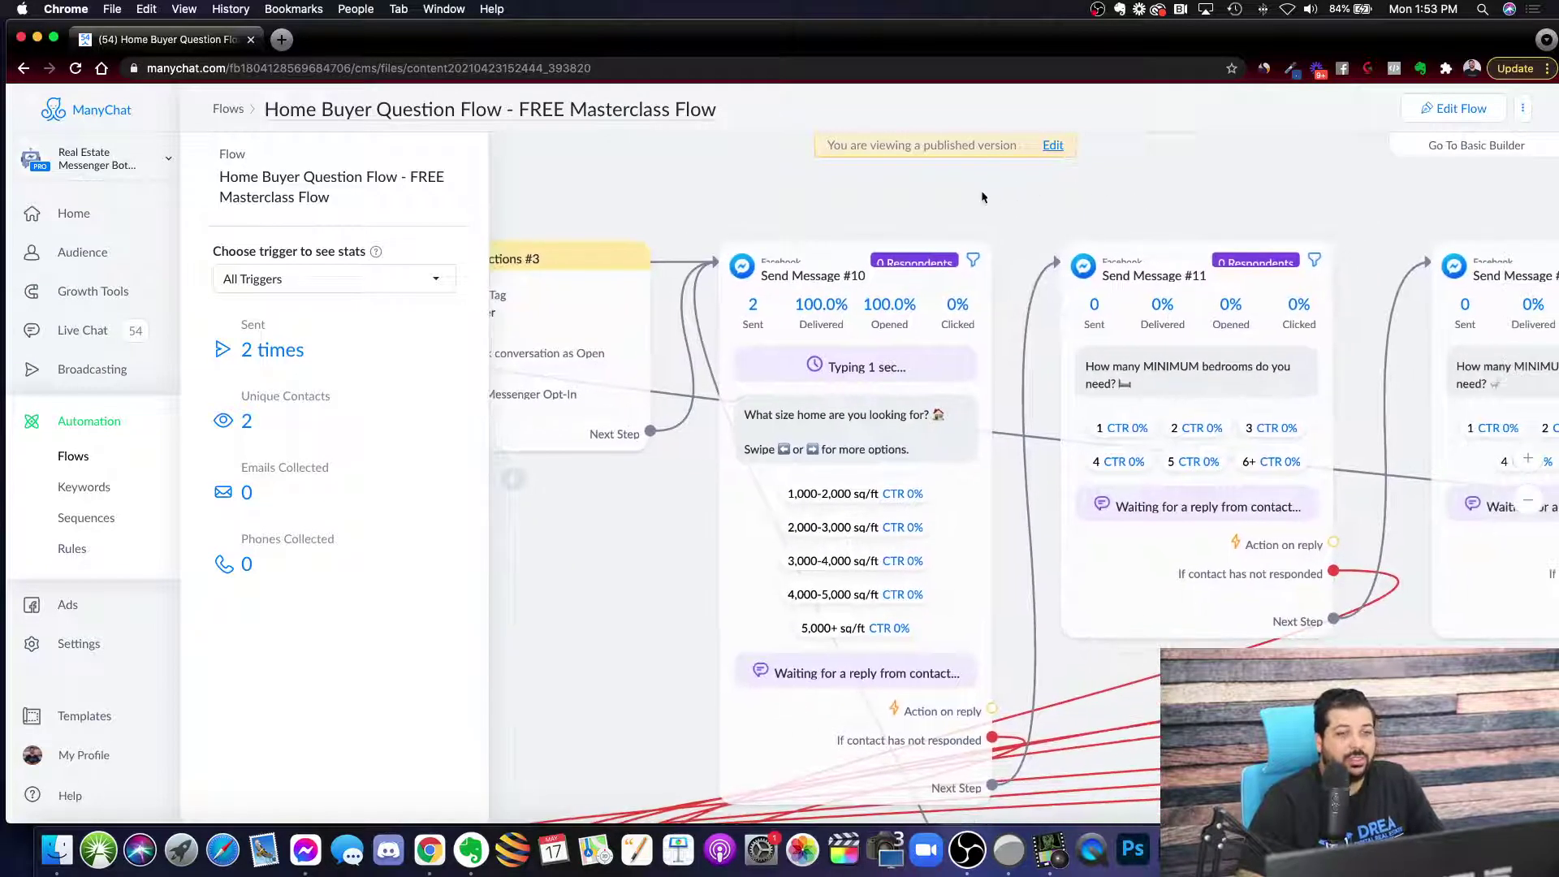
left_click_drag(1240, 237, 882, 220)
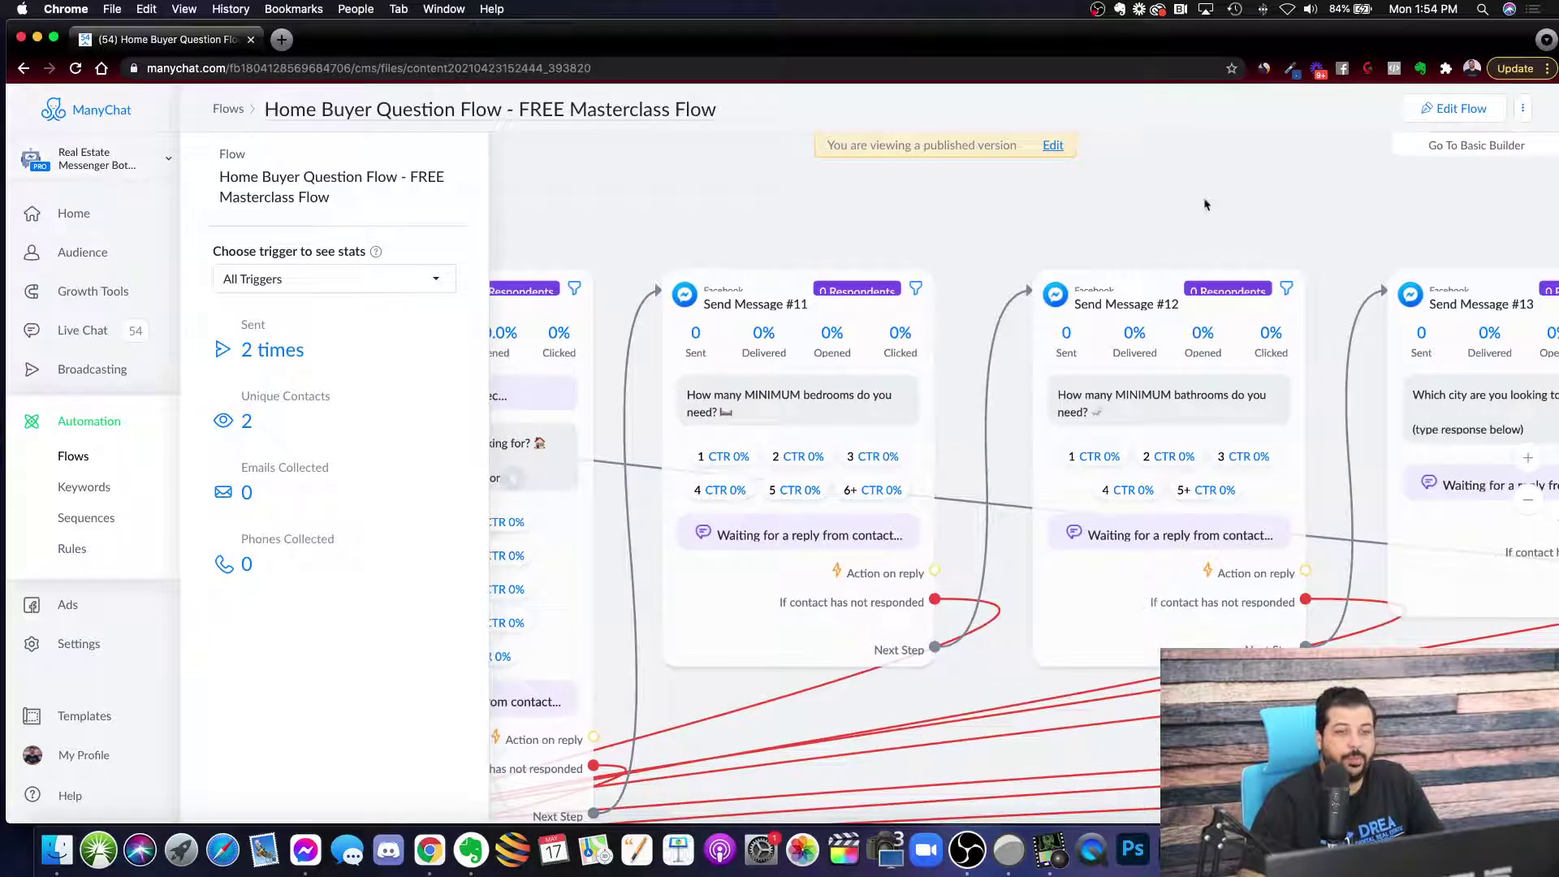
Step: Pan on through the timeline, price range and email questions to Condition #12
left_click_drag(1208, 199, 816, 202)
left_click_drag(1156, 196, 750, 203)
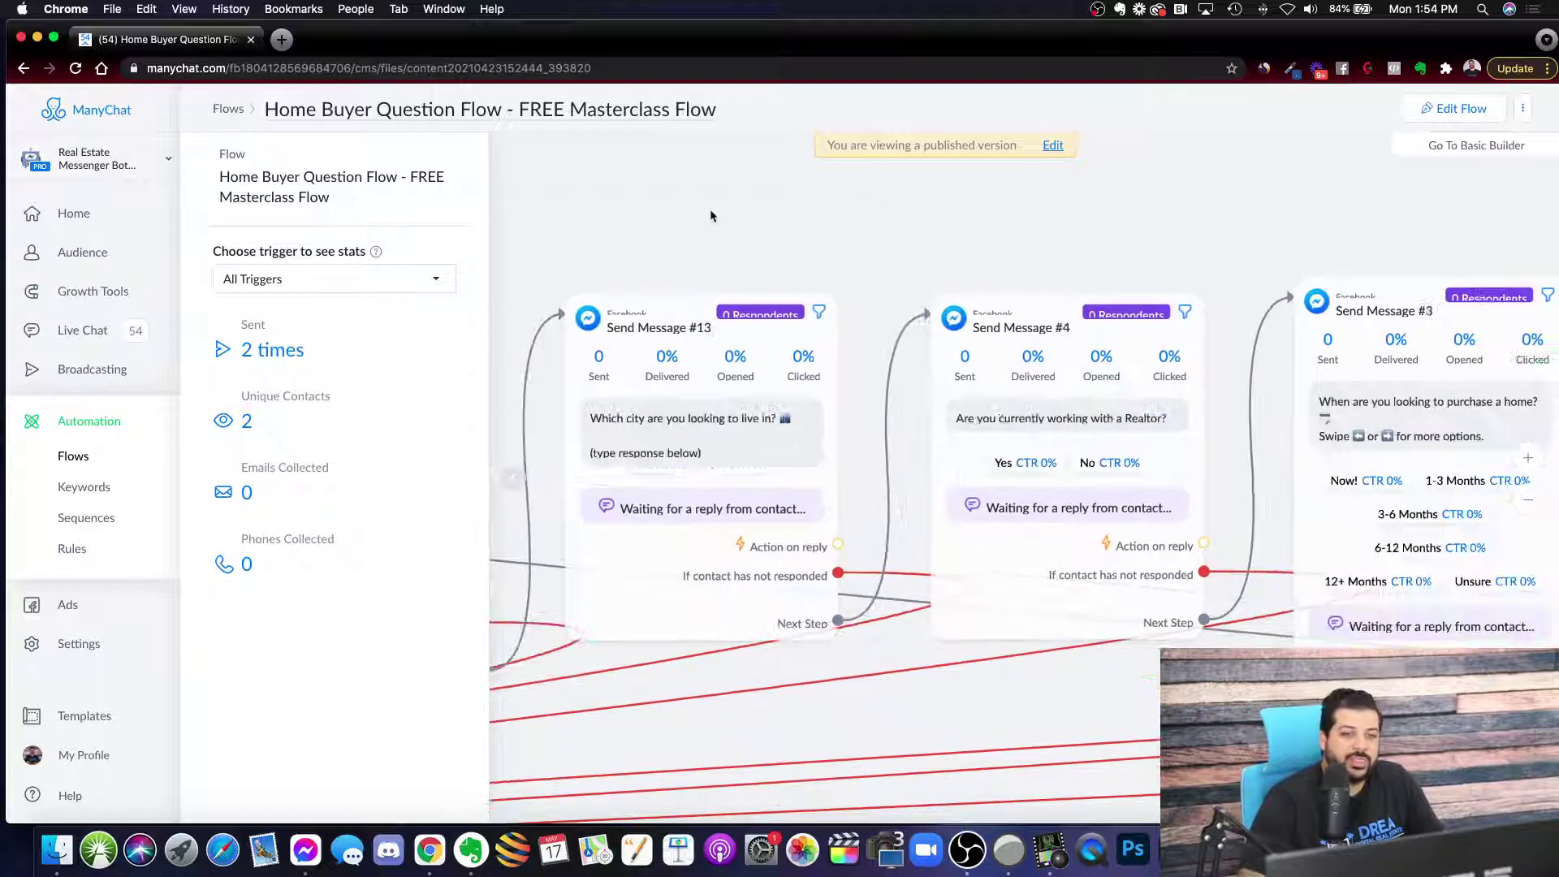
left_click_drag(1210, 225, 847, 206)
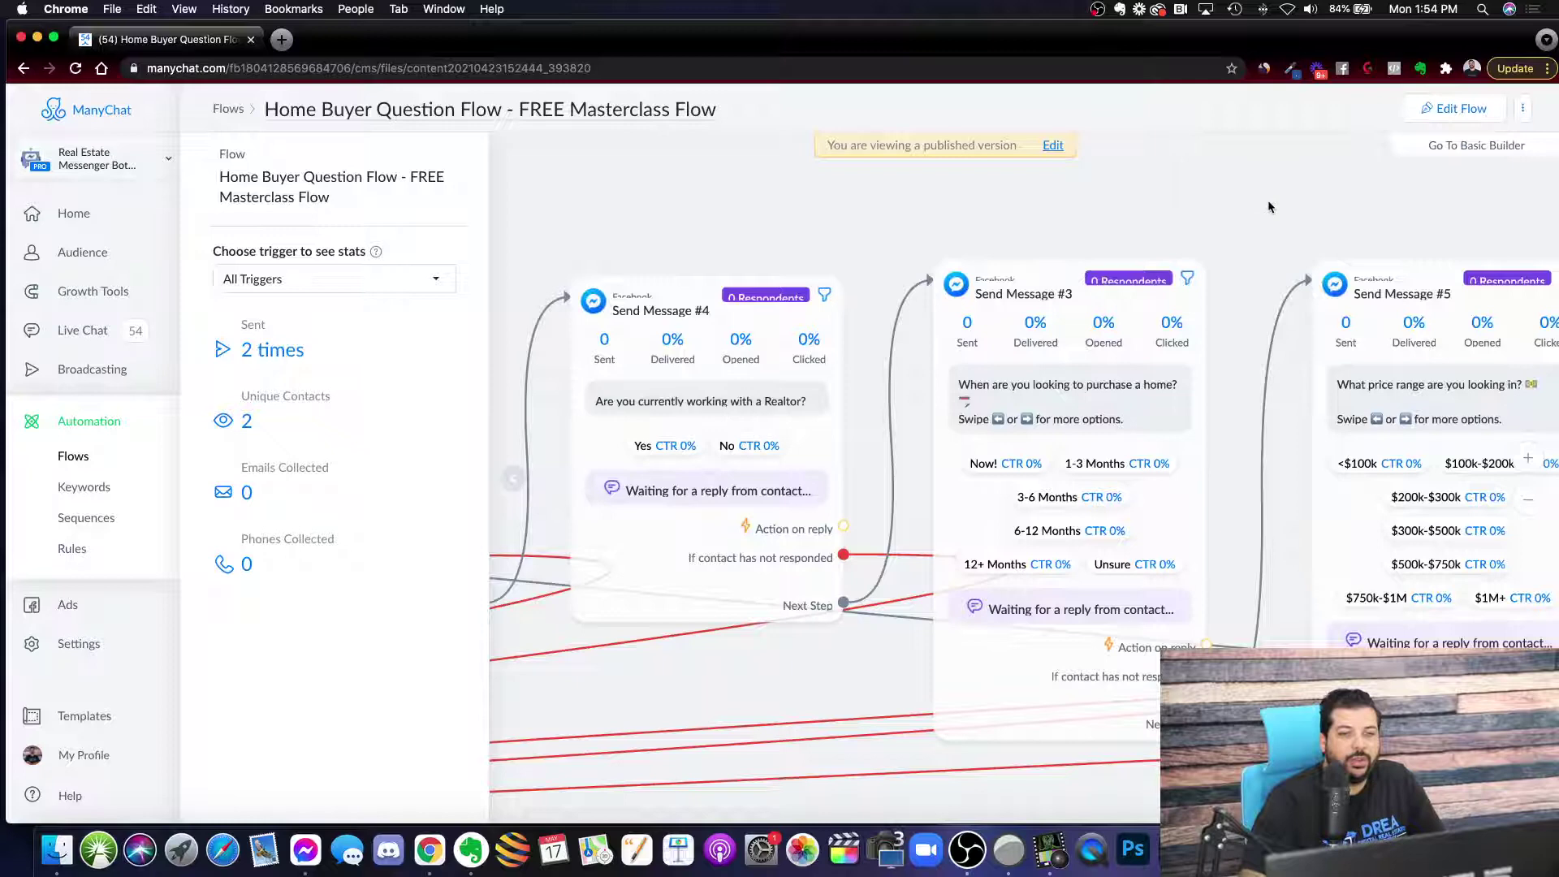
left_click_drag(1276, 203, 804, 203)
left_click_drag(1187, 208, 679, 244)
left_click_drag(1064, 227, 648, 242)
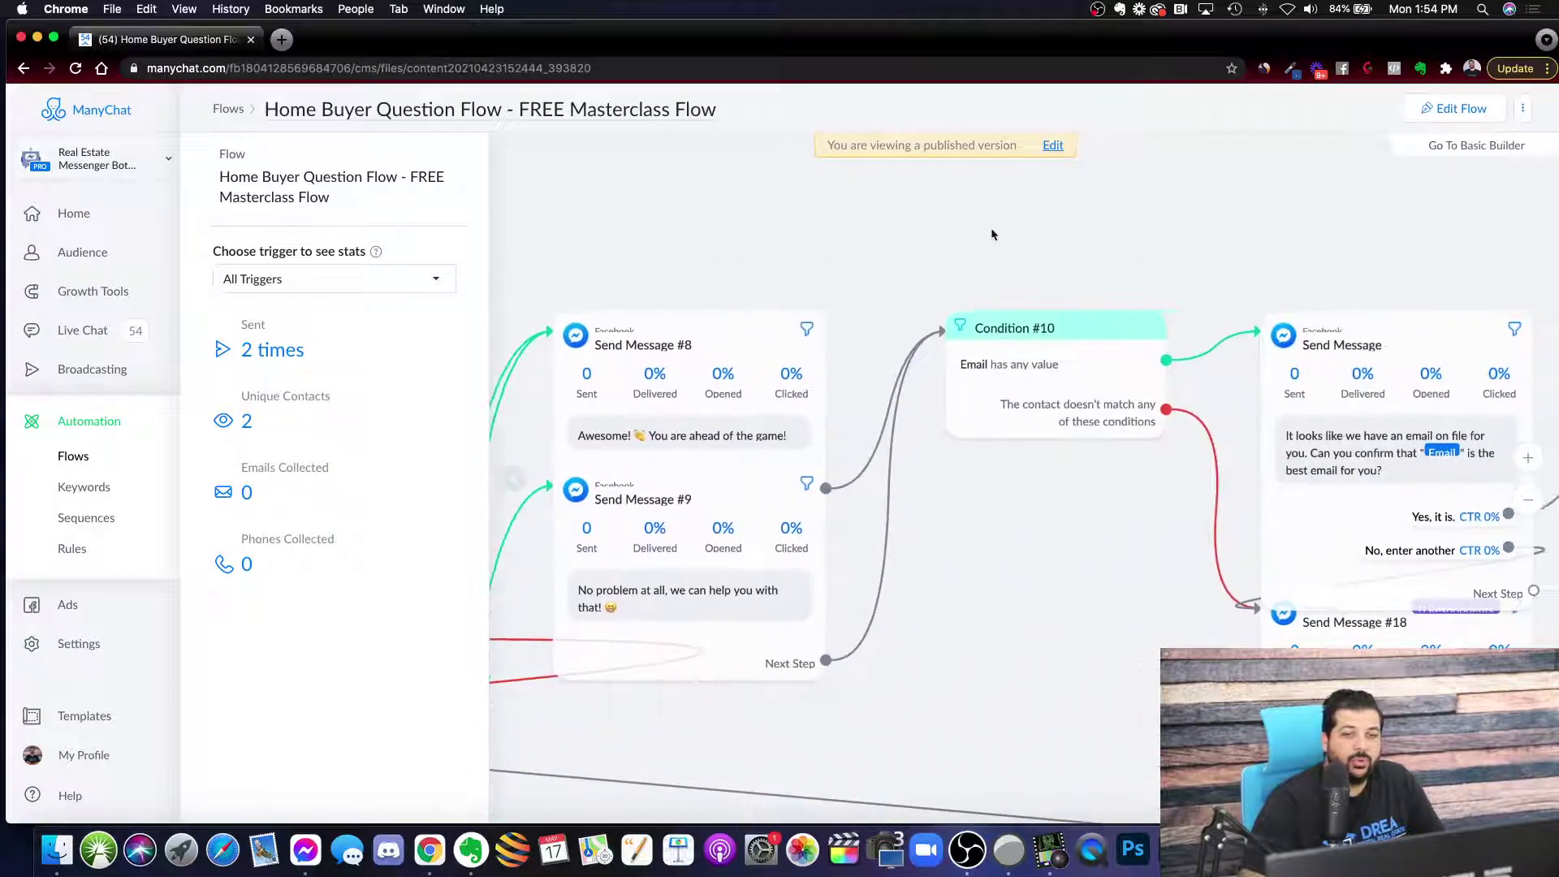
left_click_drag(991, 228, 646, 221)
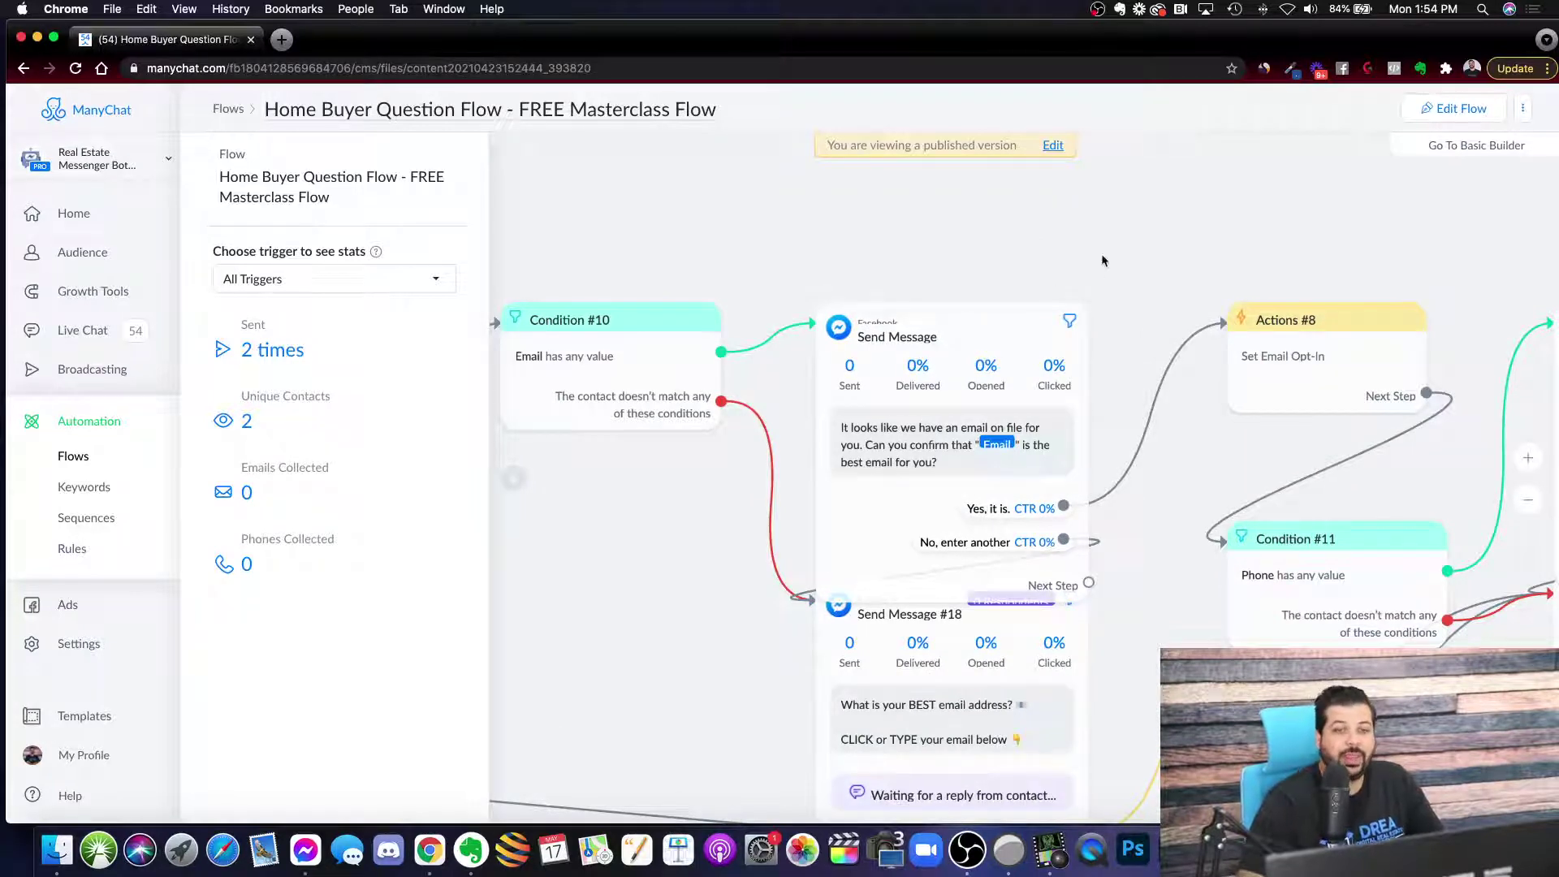
left_click_drag(1102, 255, 614, 276)
left_click_drag(1086, 304, 579, 303)
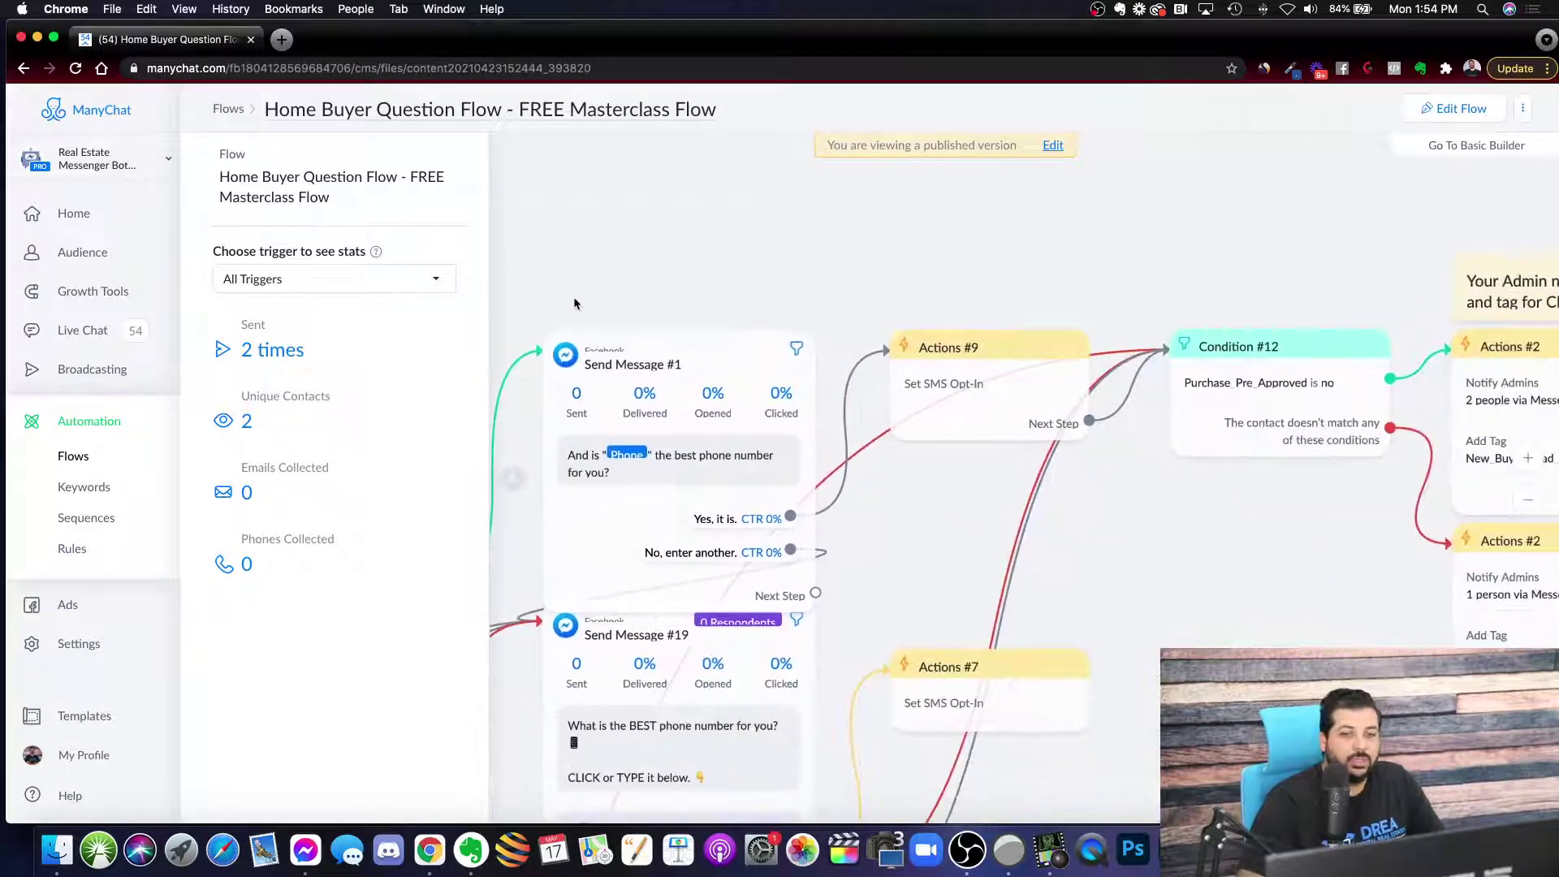
scroll(596, 285, "down", 5)
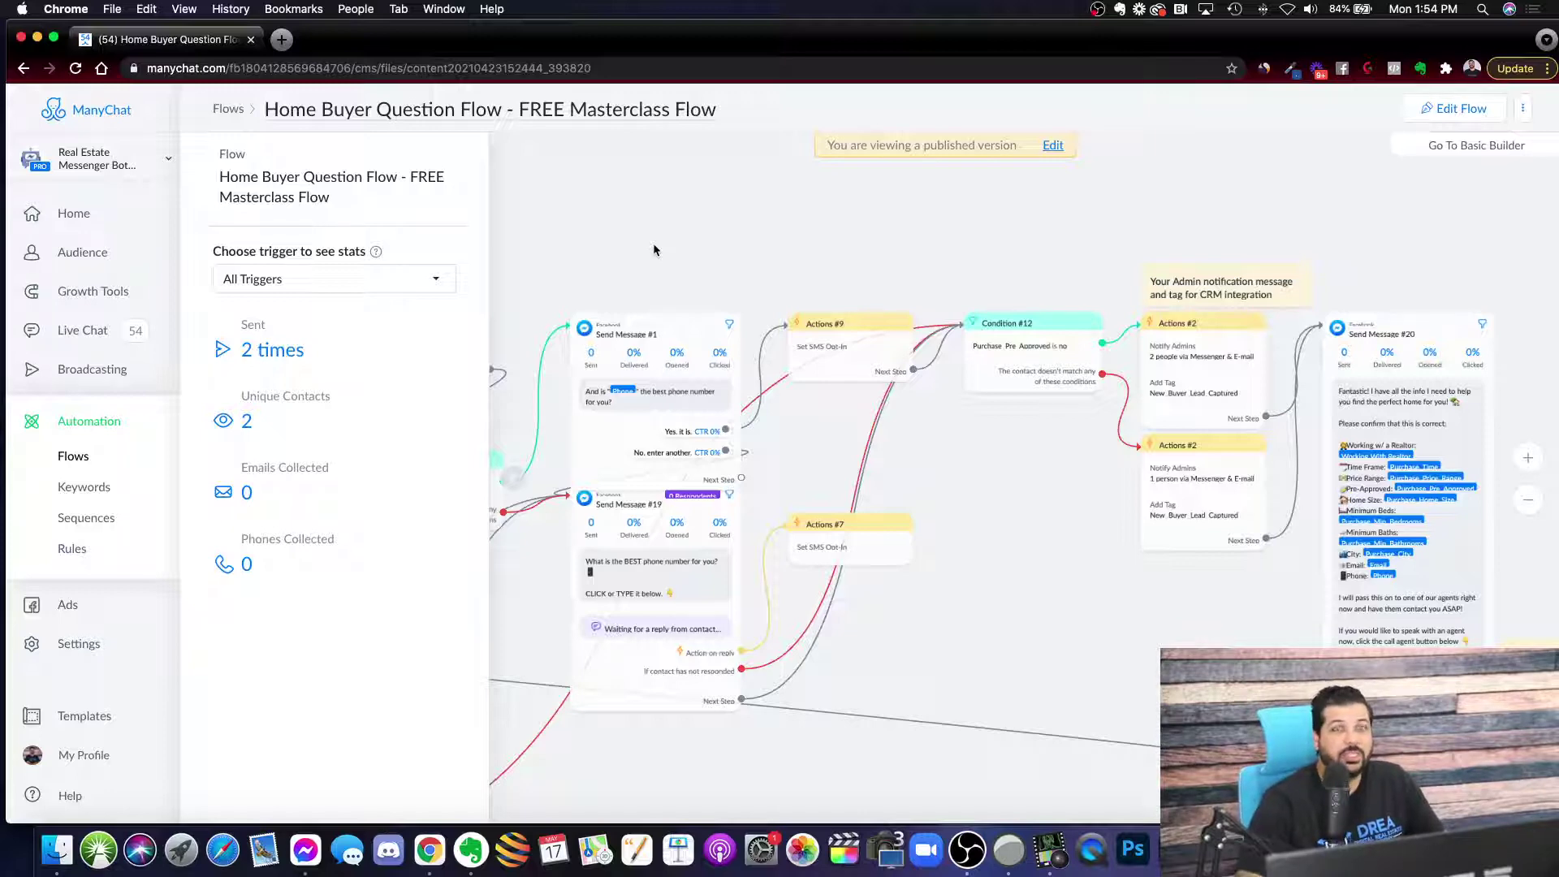
scroll(644, 272, "down", 3)
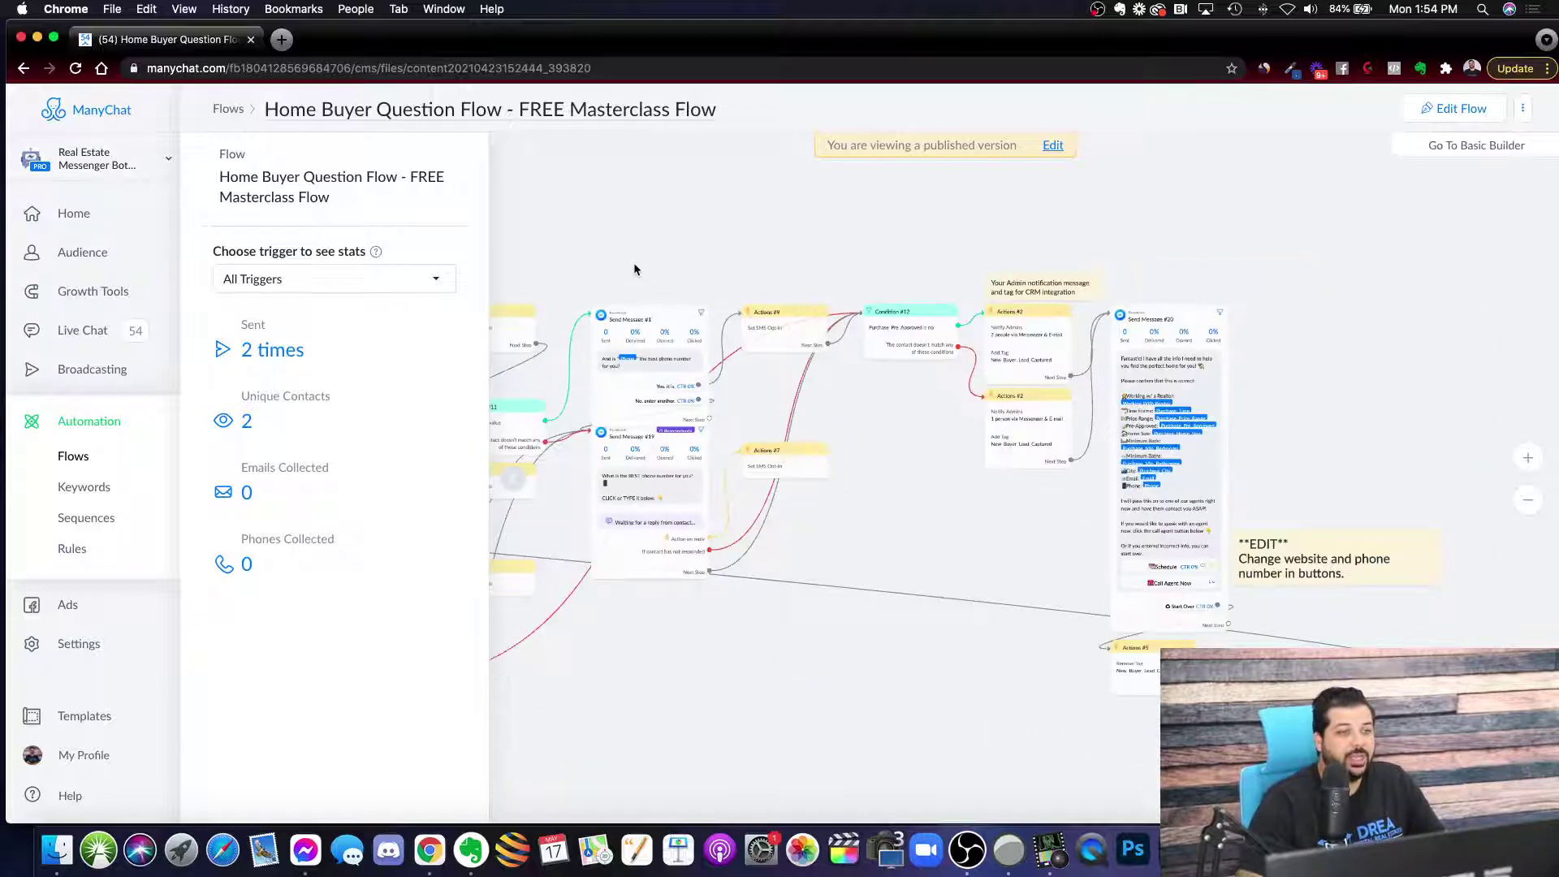
left_click_drag(633, 268, 1006, 265)
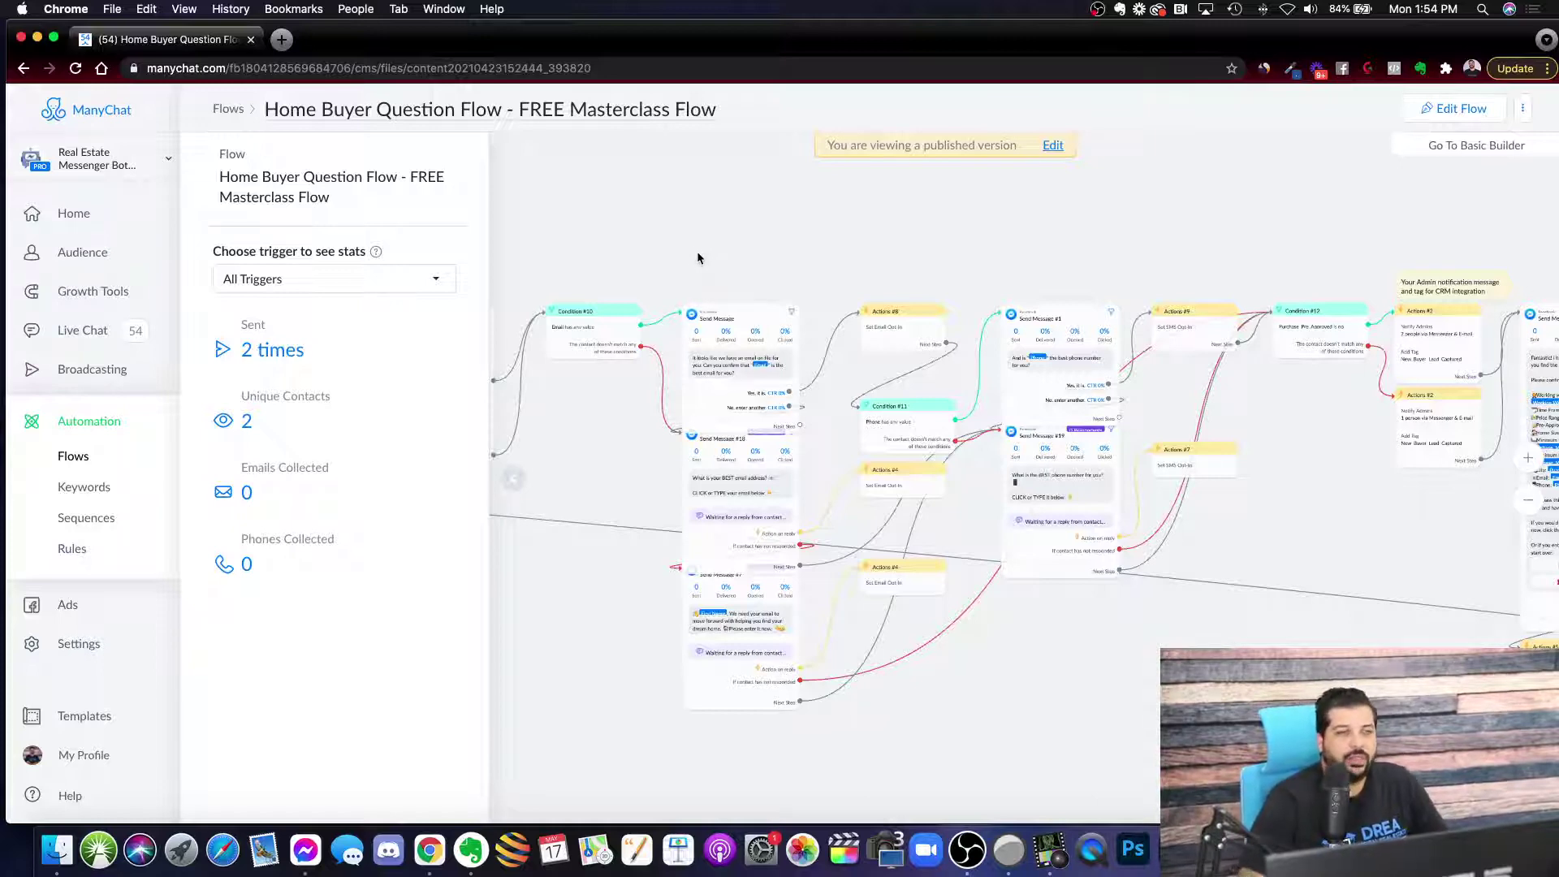
scroll(759, 262, "left", 2)
scroll(764, 260, "left", 8)
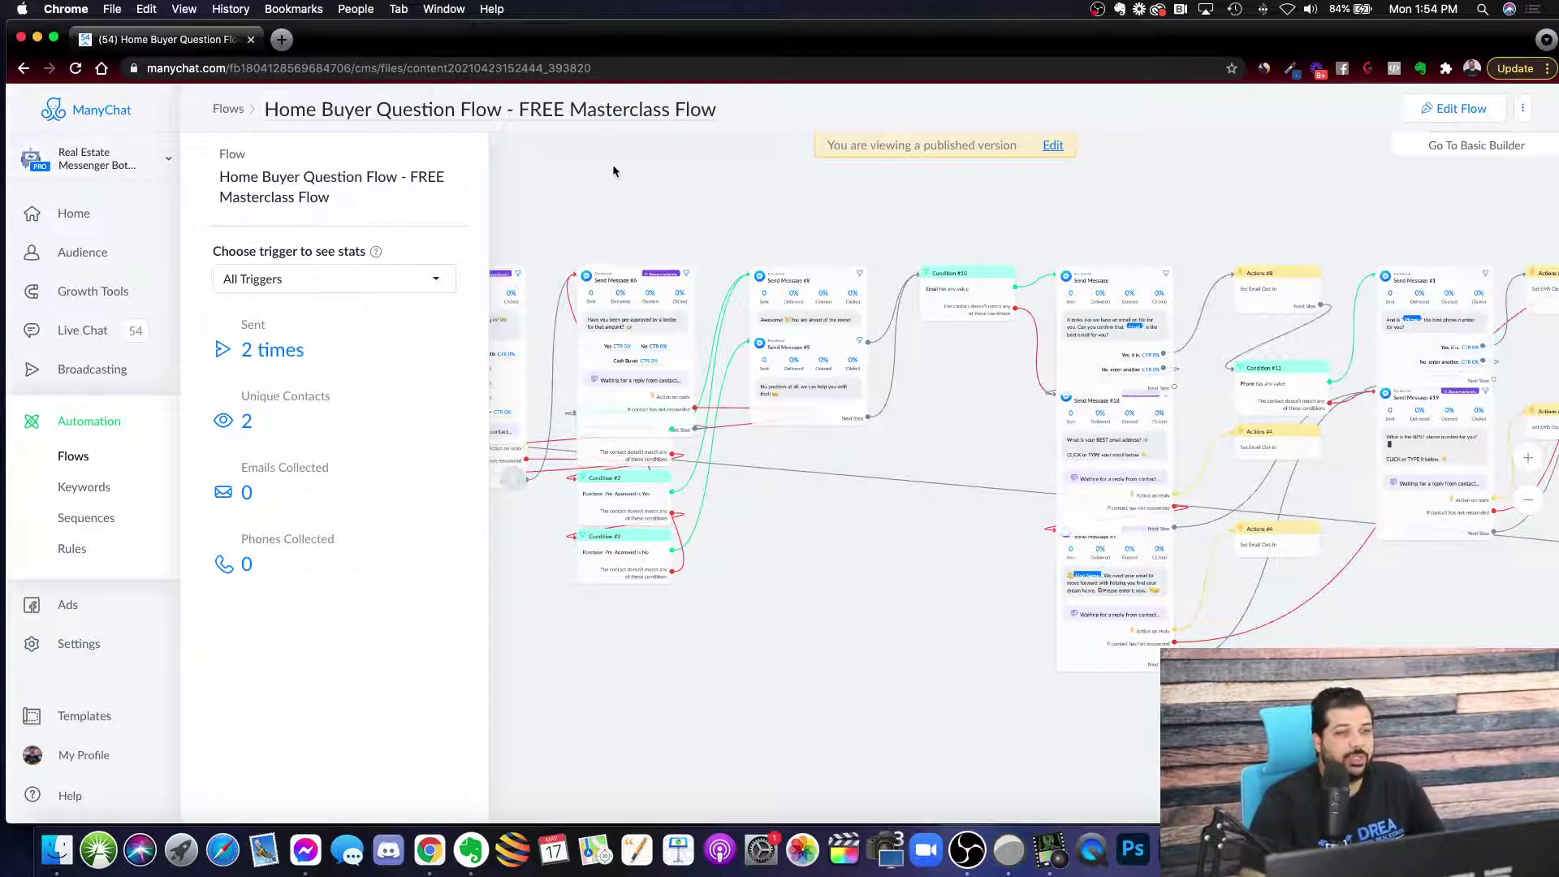
left_click_drag(613, 167, 912, 238)
left_click_drag(794, 230, 1058, 216)
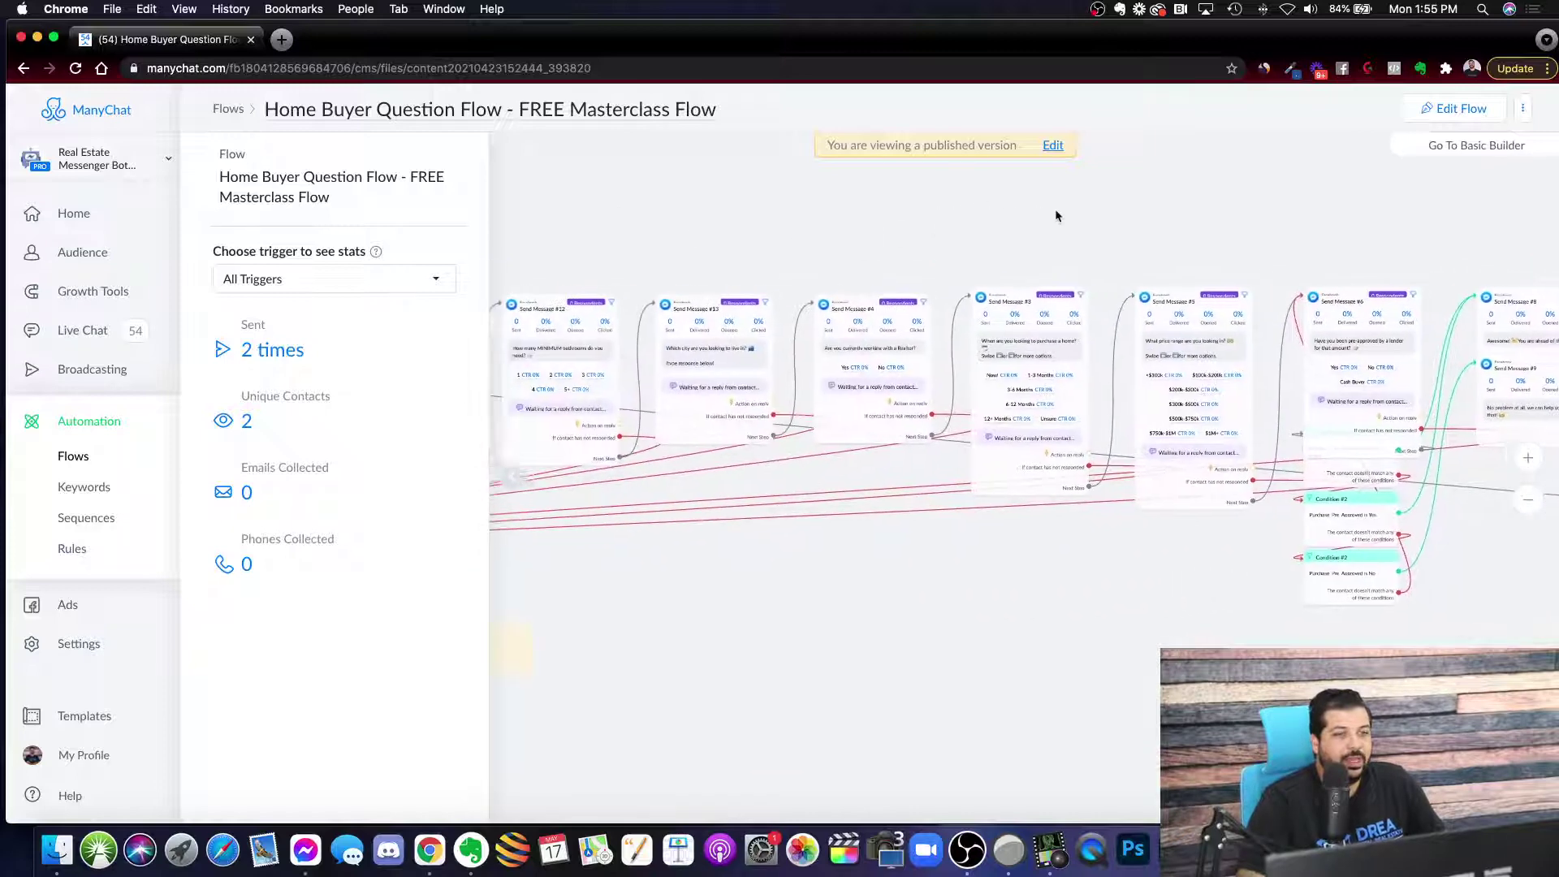
left_click_drag(705, 221, 1015, 212)
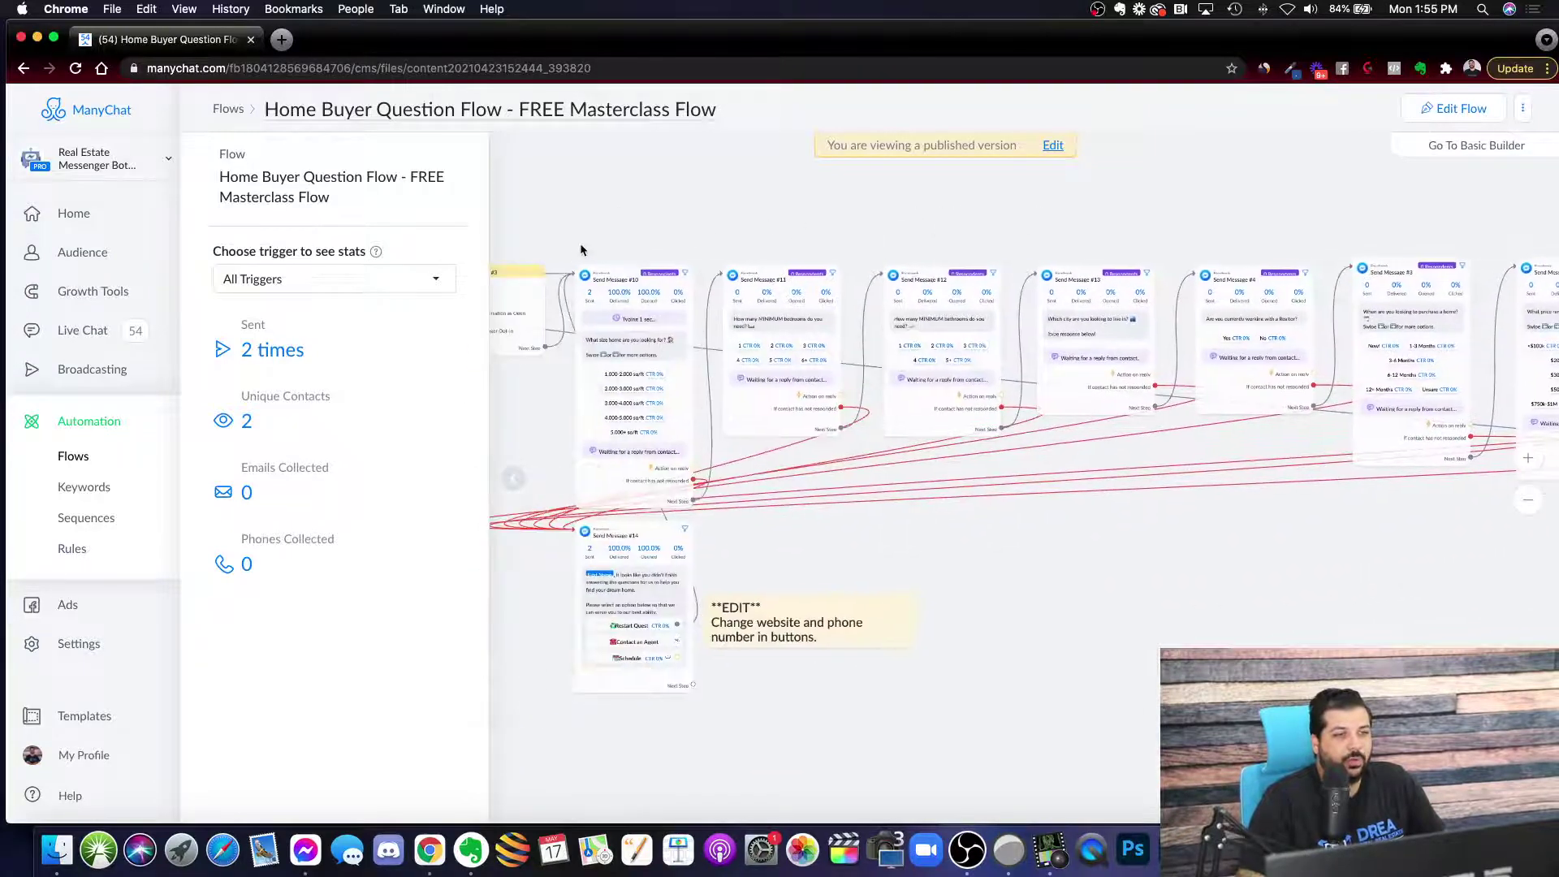
Step: Open the Home Seller Question Flow from the Buyer/Seller Question Flows folder
left_click(75, 458)
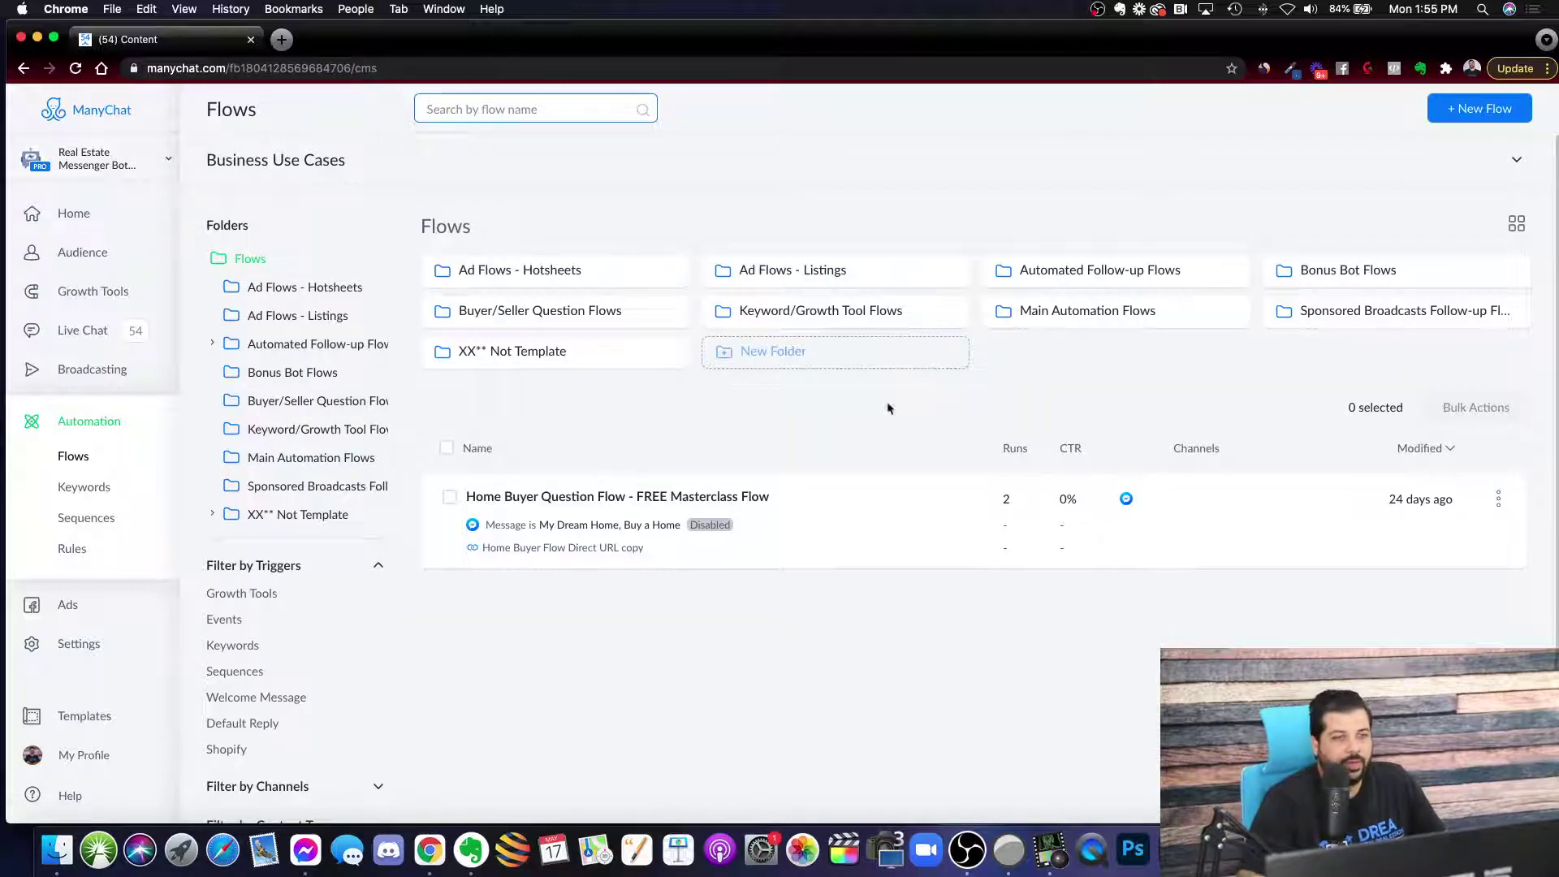
left_click(559, 315)
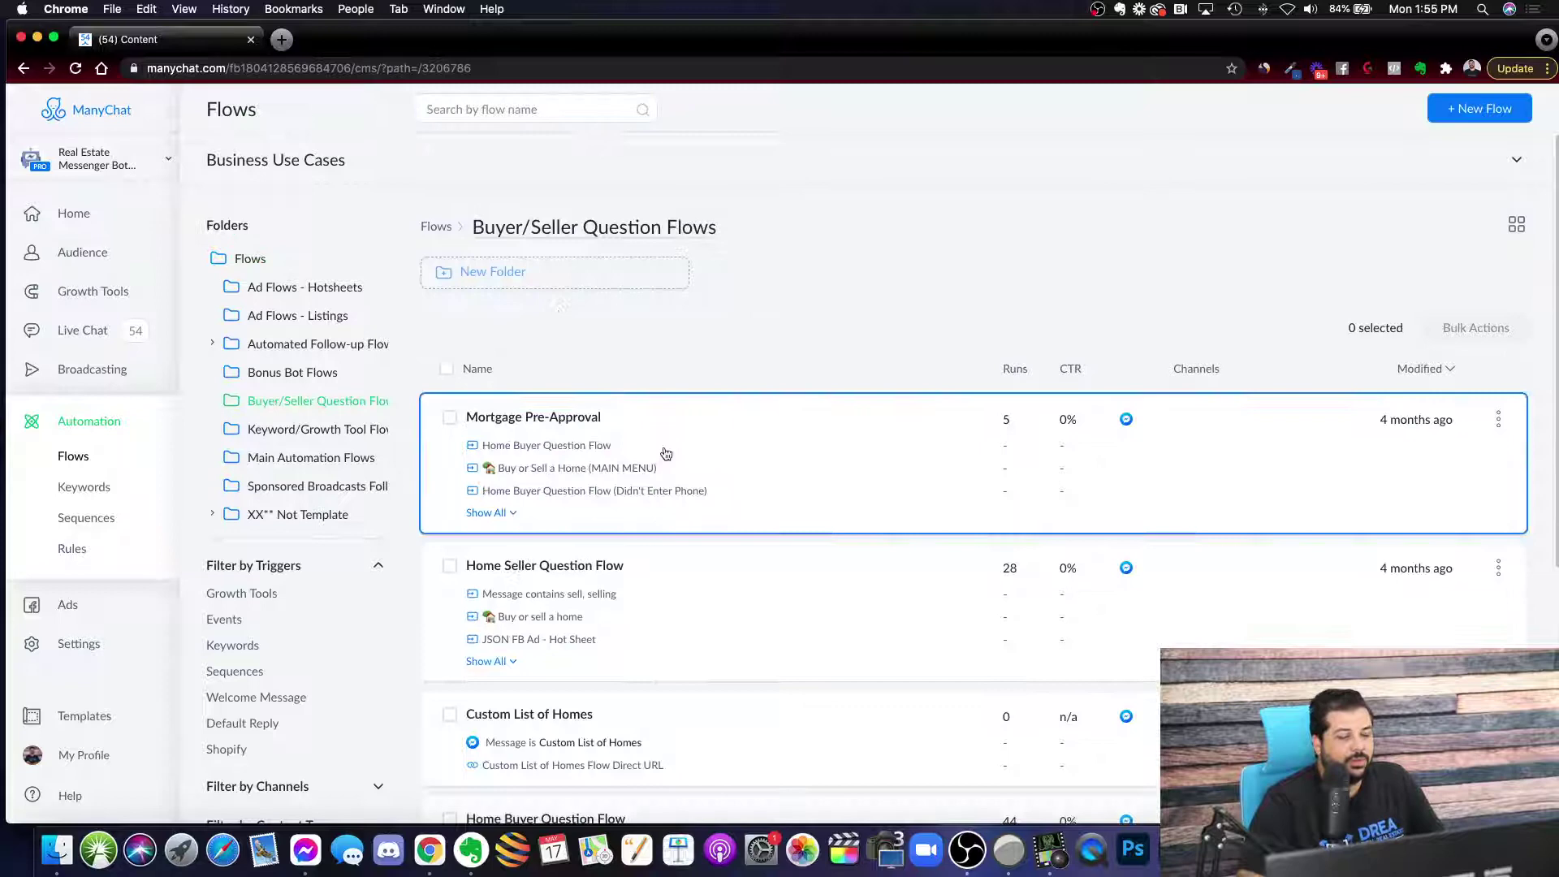
scroll(692, 460, "down", 4)
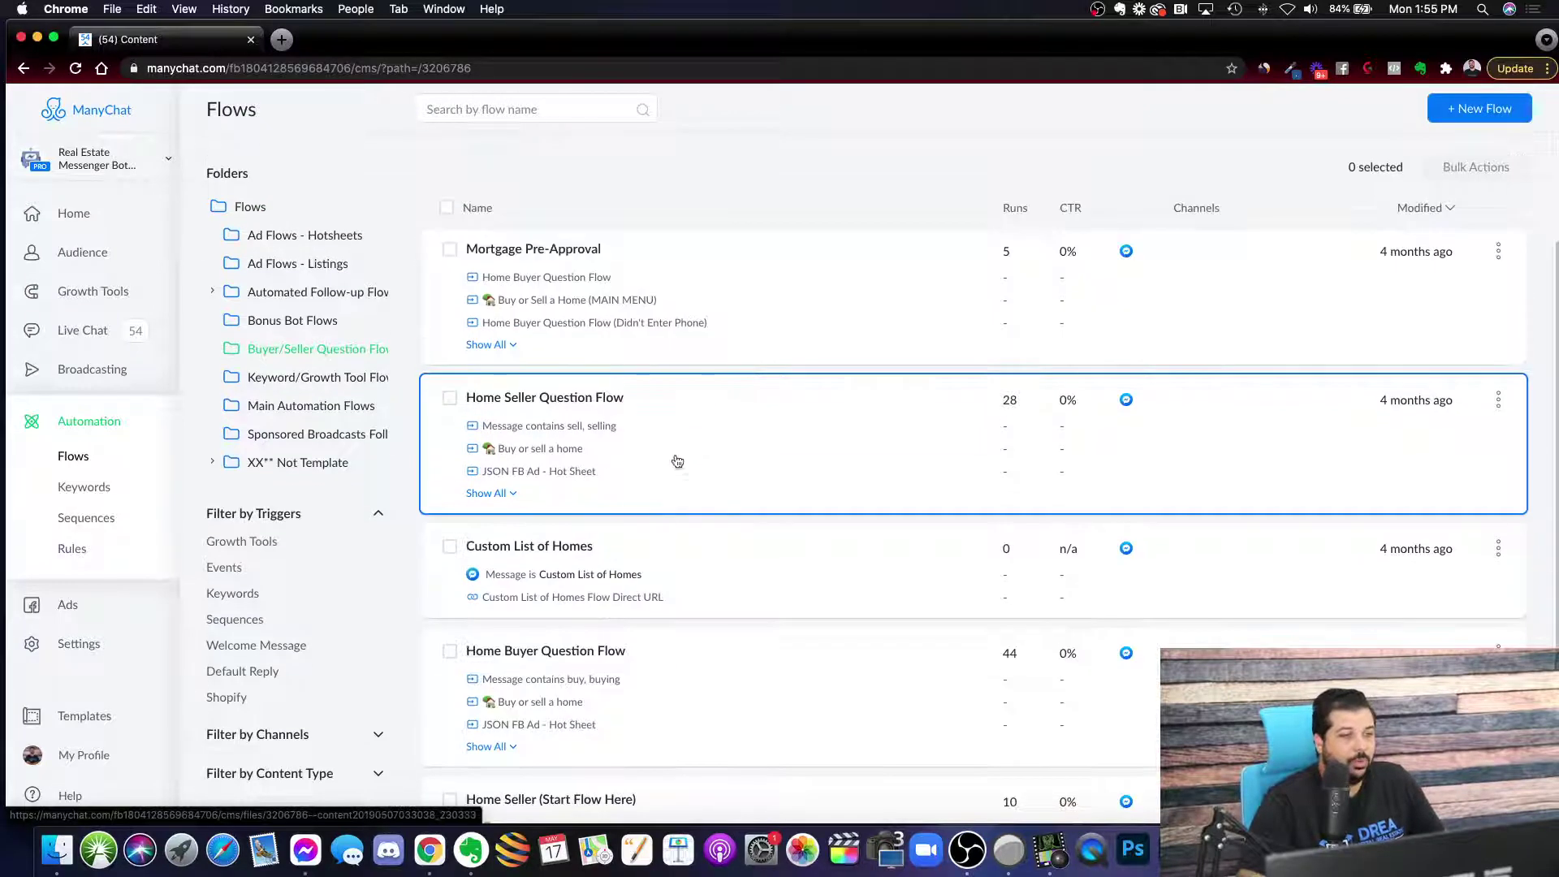
left_click(544, 429)
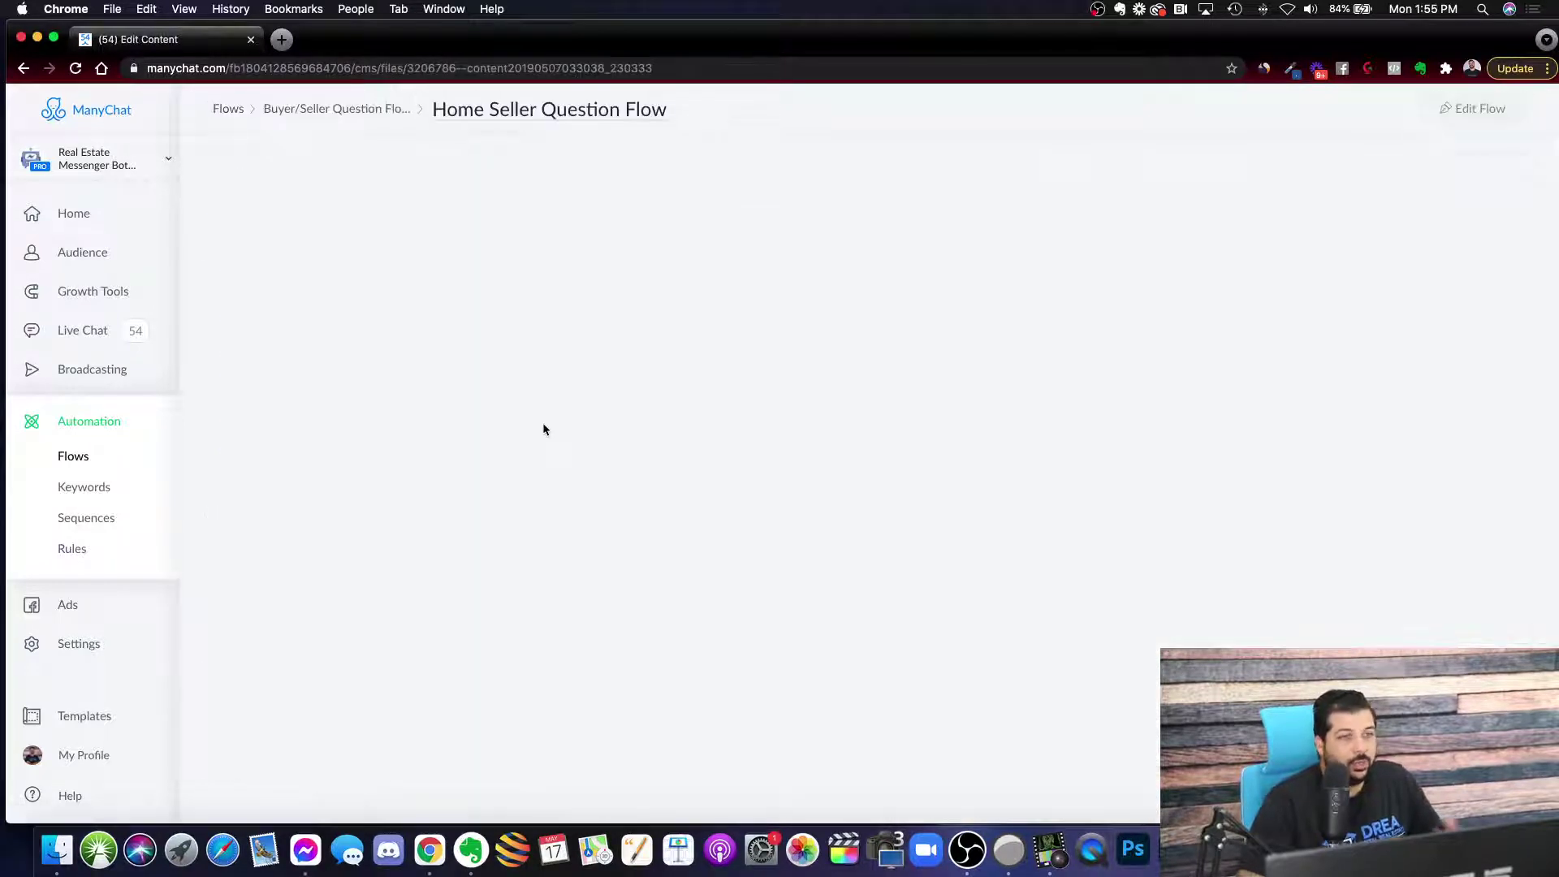
Step: Zoom and pan across the seller flow's messages, conditions and actions up to Send Message #21
scroll(709, 317, "up", 5)
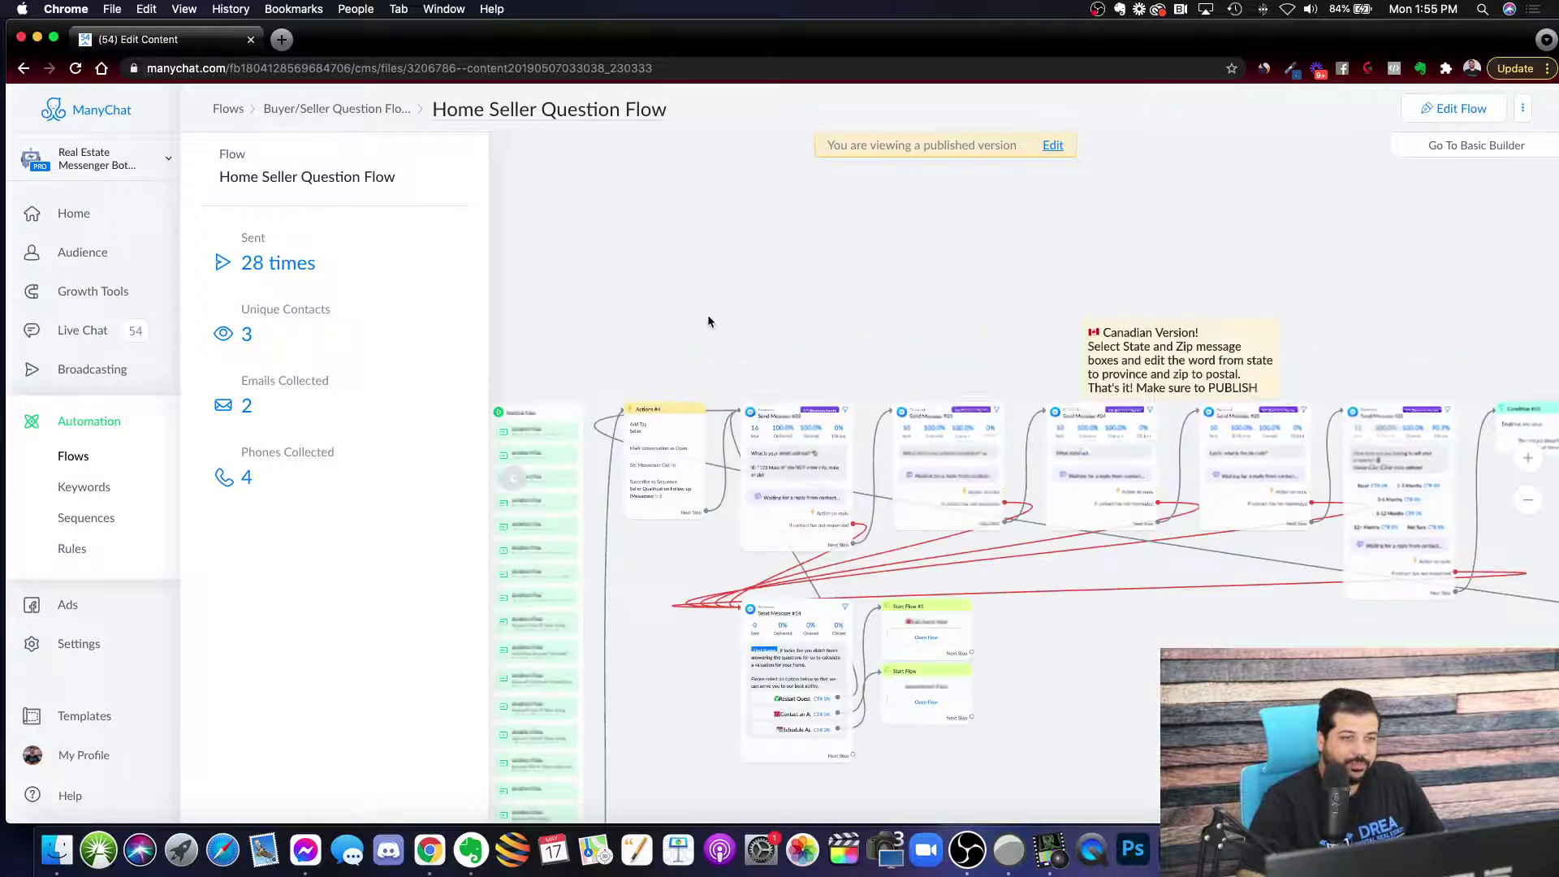
left_click_drag(949, 381, 991, 274)
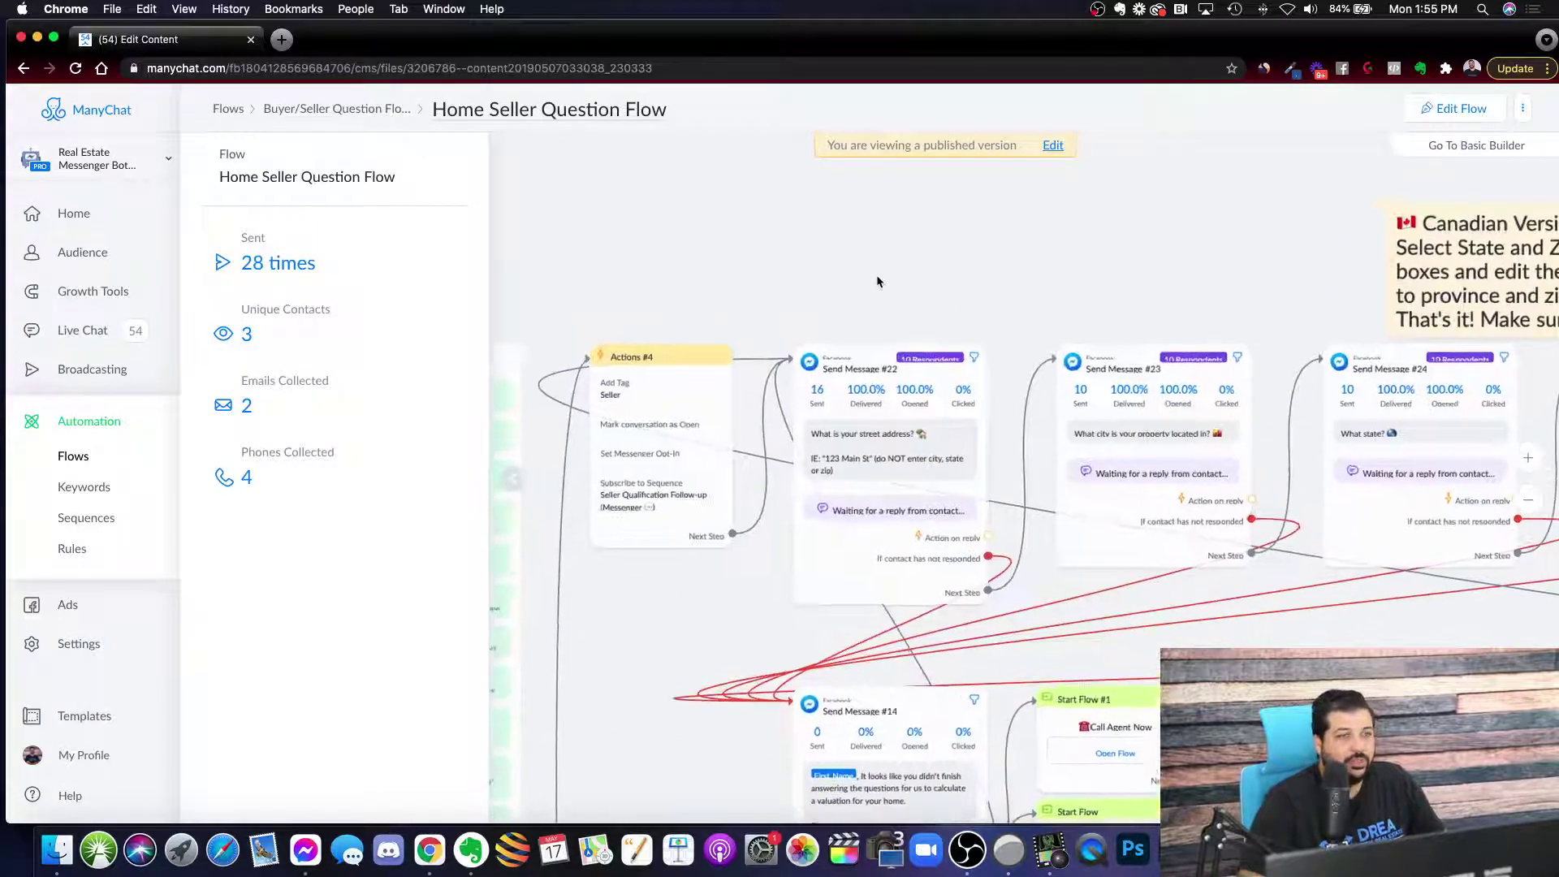
scroll(996, 270, "up", 2)
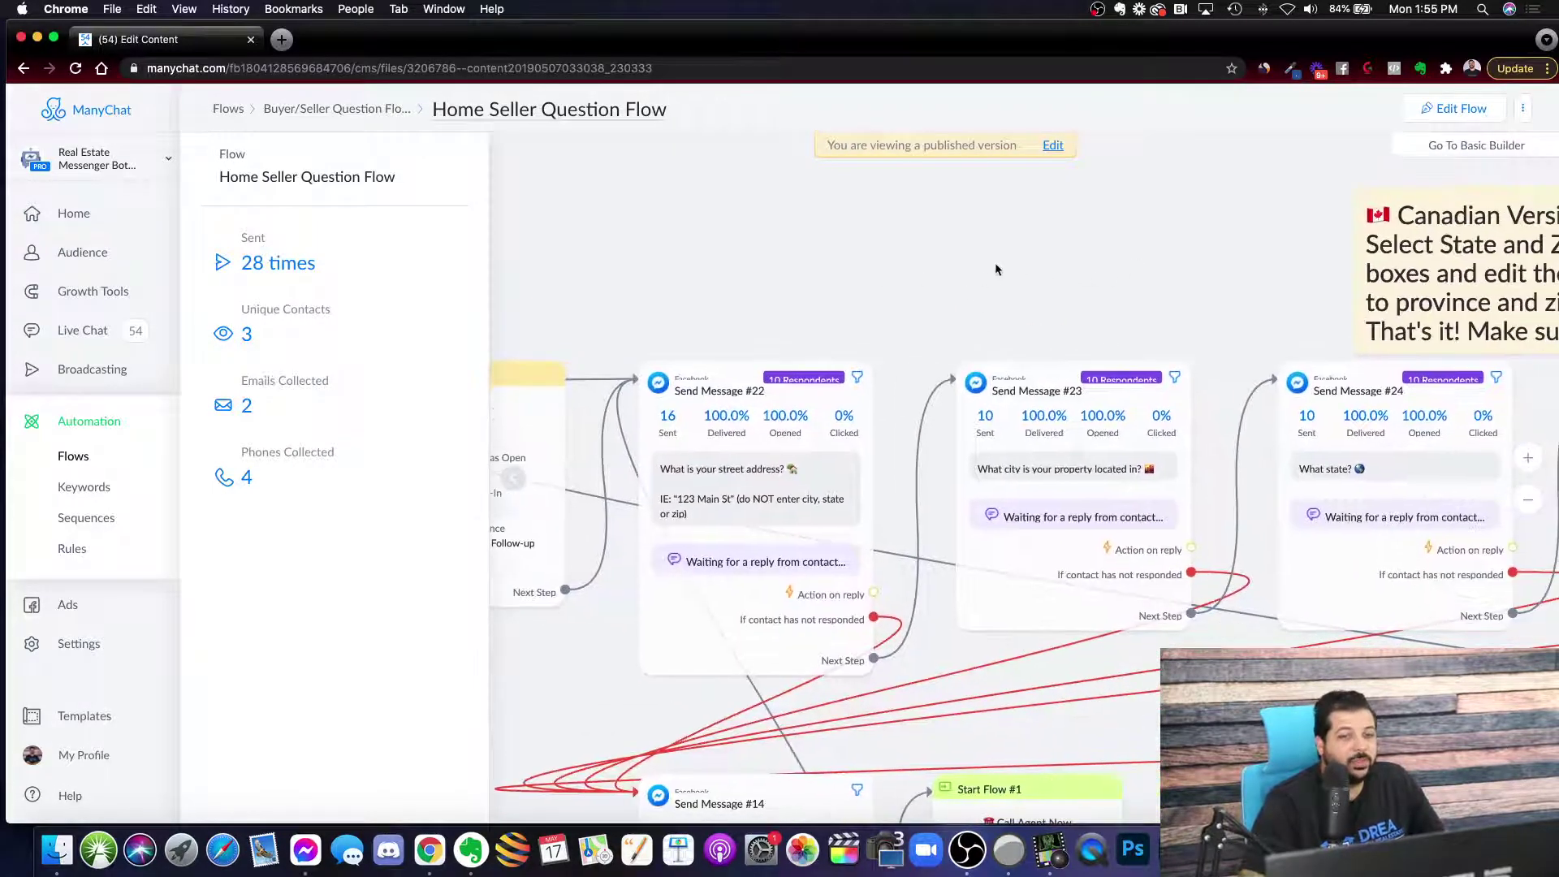
scroll(995, 264, "right", 5)
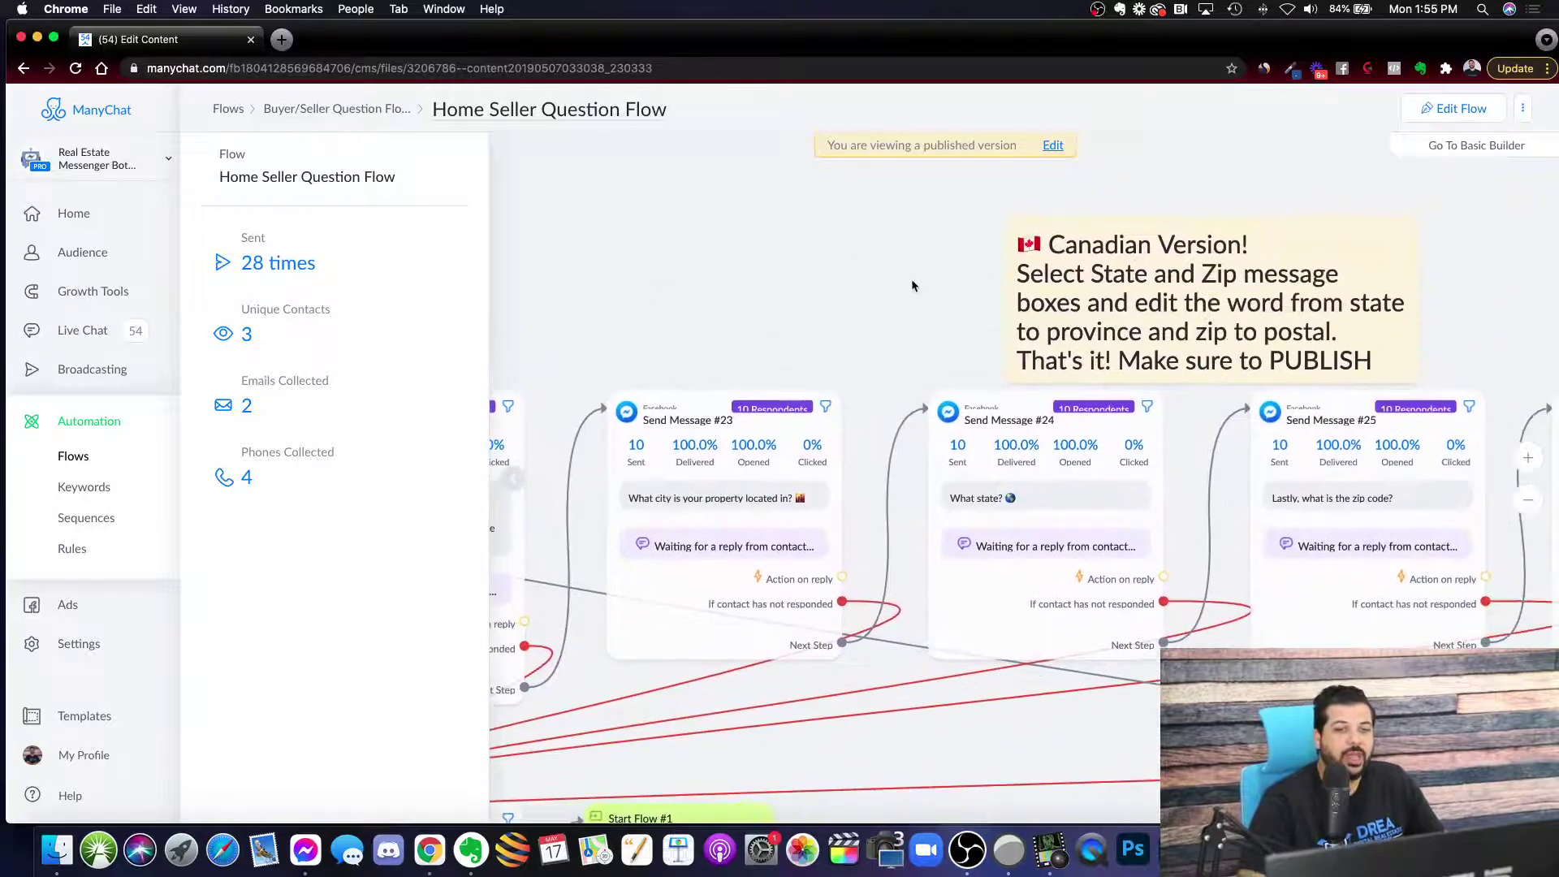
scroll(913, 286, "right", 7)
scroll(527, 266, "right", 6)
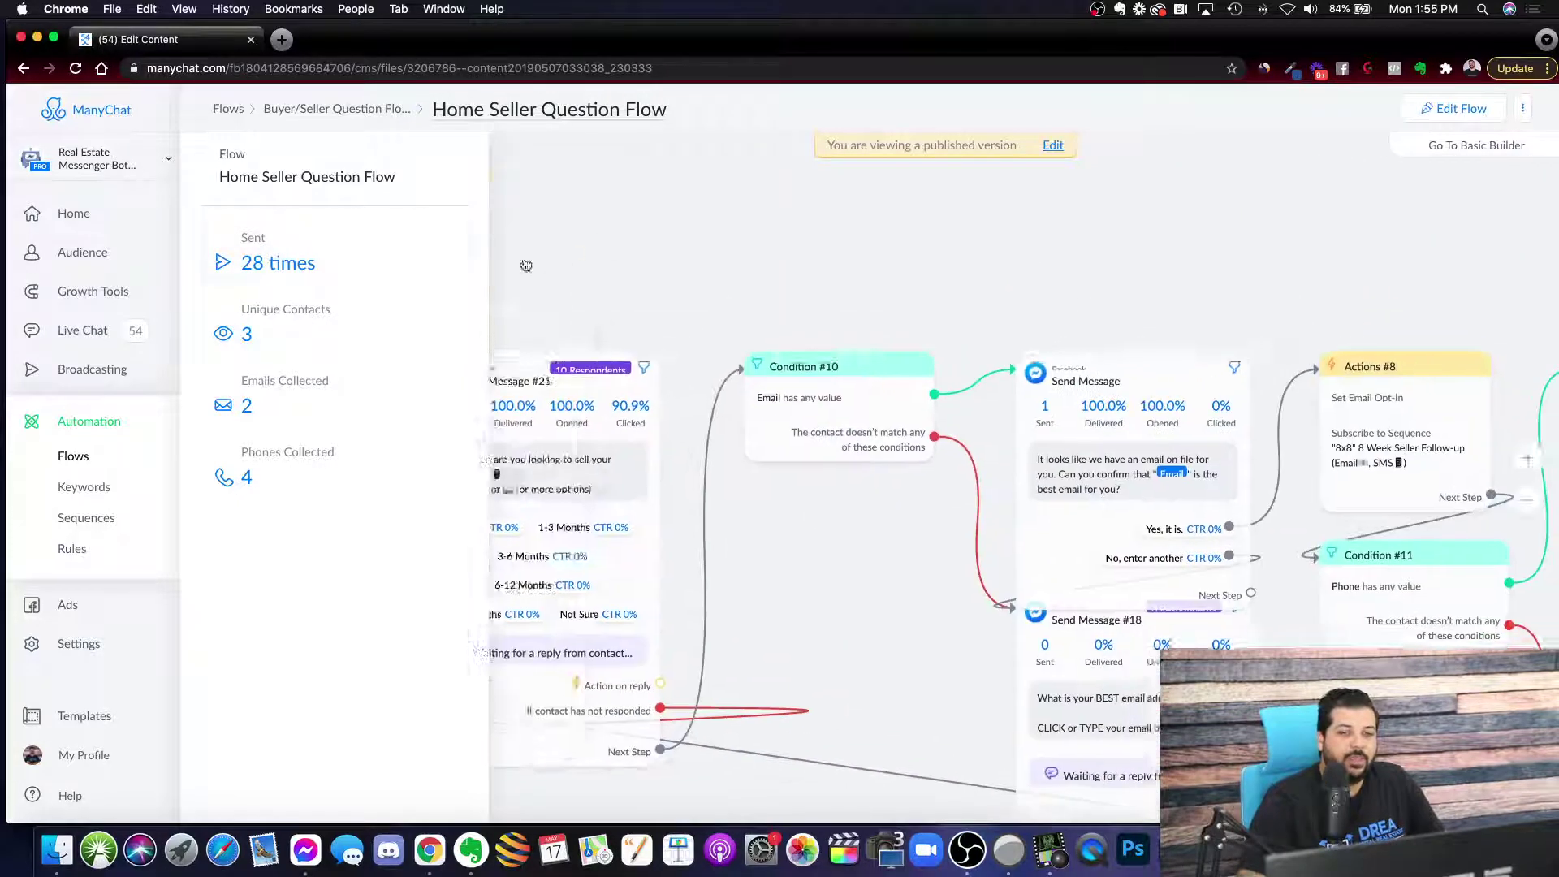
scroll(527, 265, "right", 2)
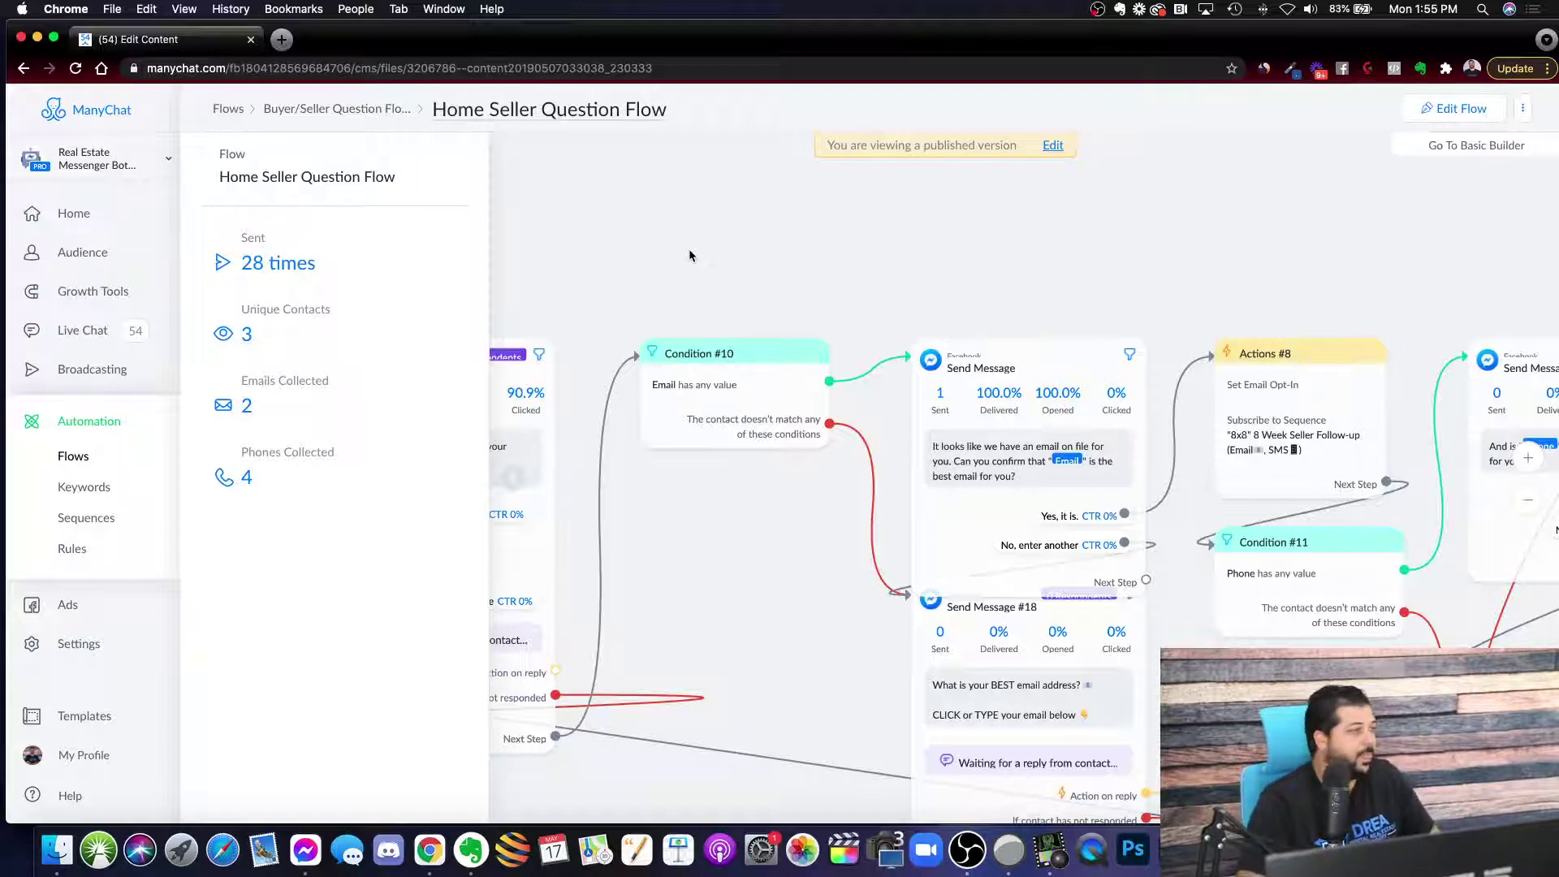
scroll(625, 260, "left", 10)
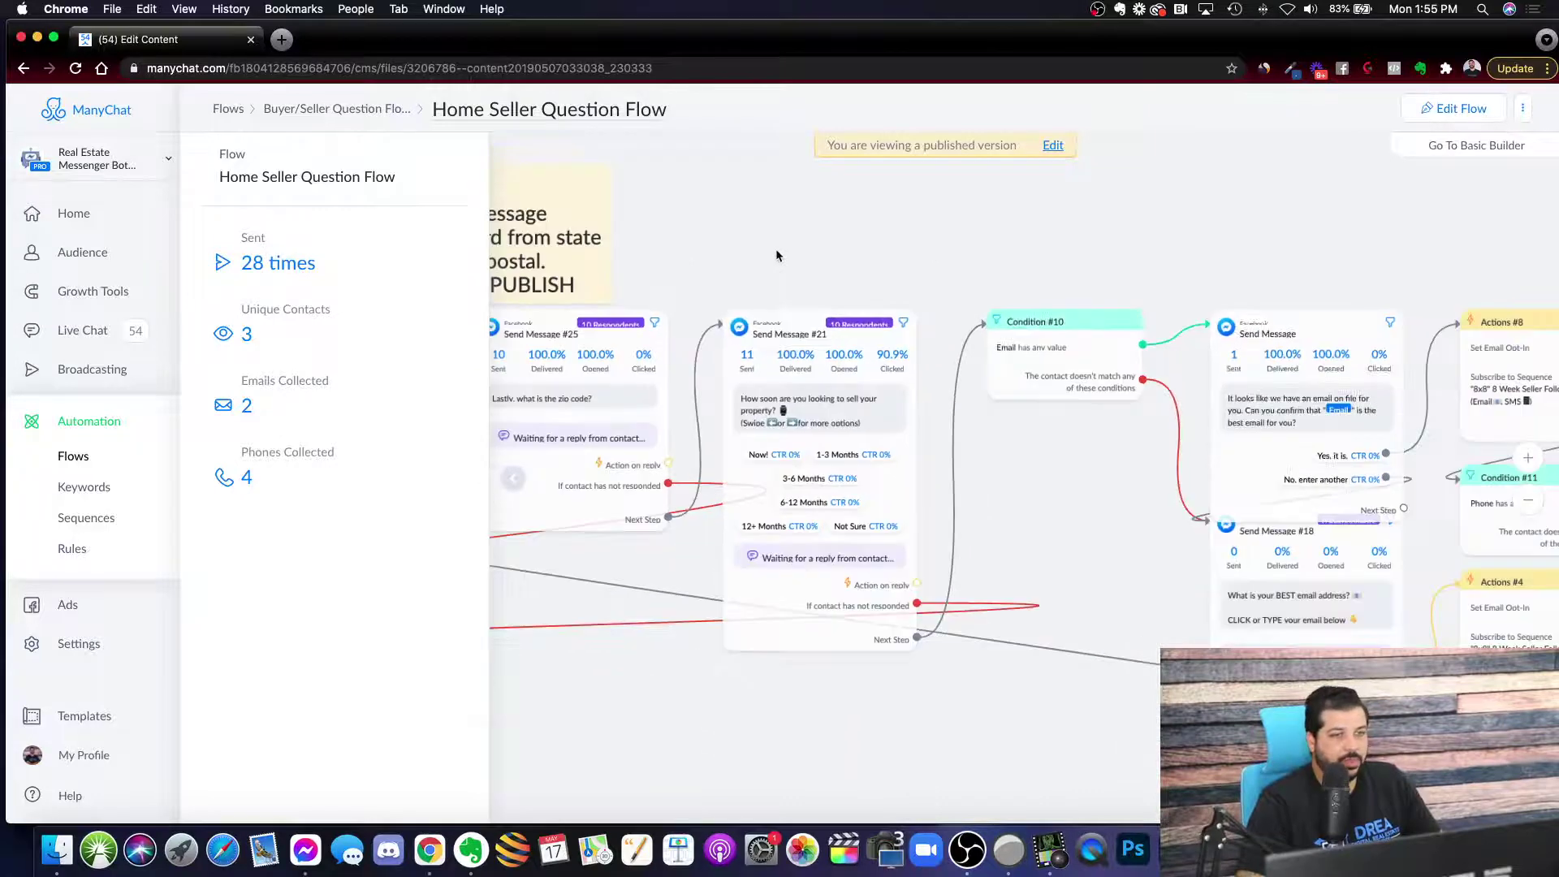
scroll(805, 259, "left", 3)
scroll(1048, 301, "right", 5)
scroll(1072, 285, "right", 6)
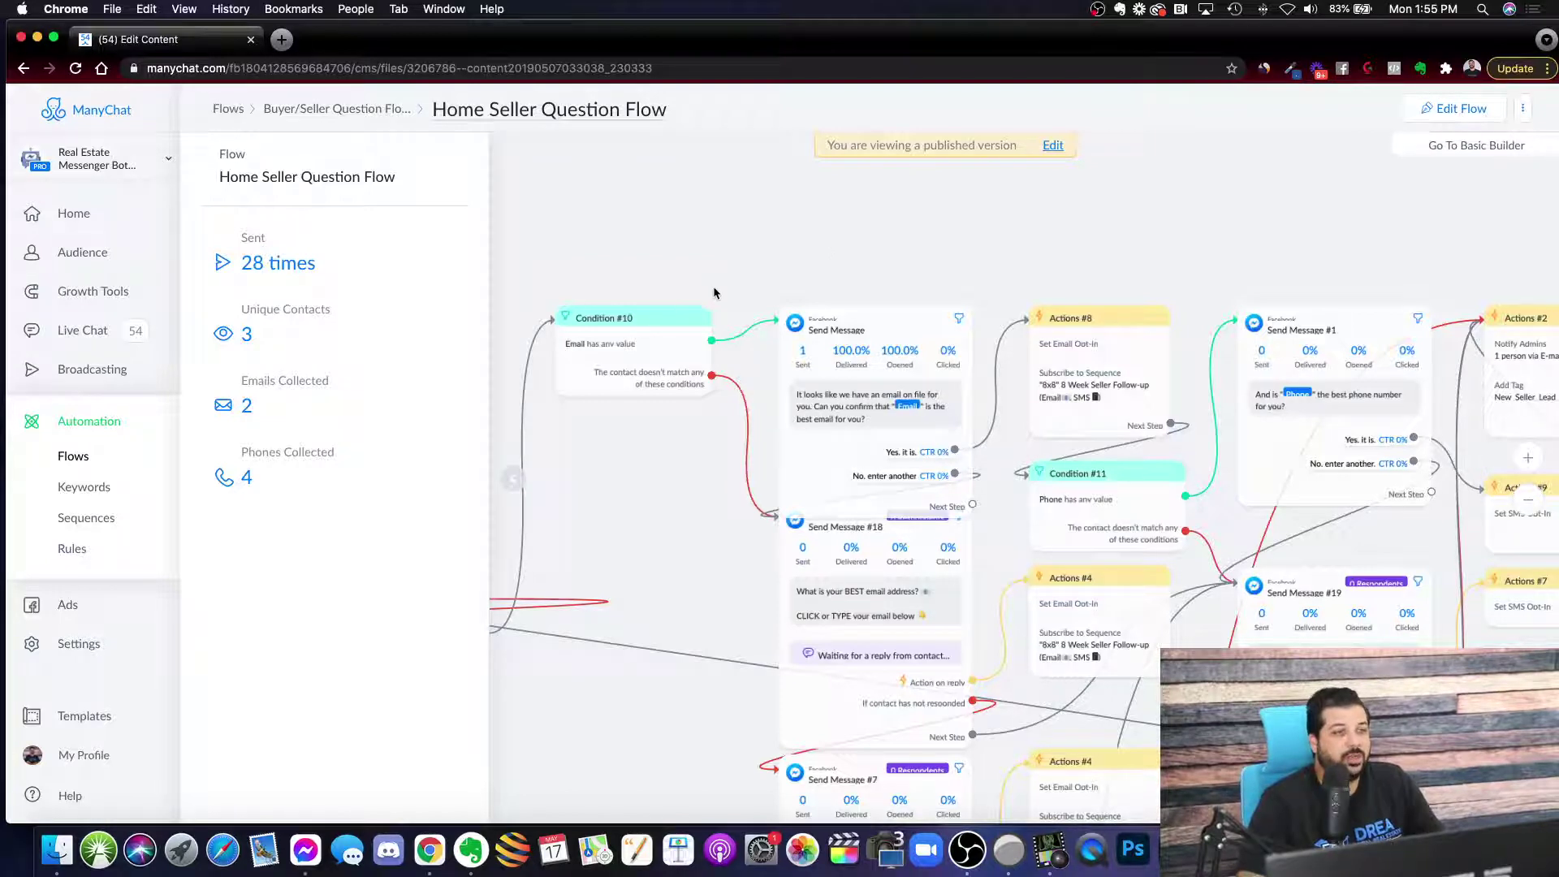
left_click_drag(655, 255, 790, 260)
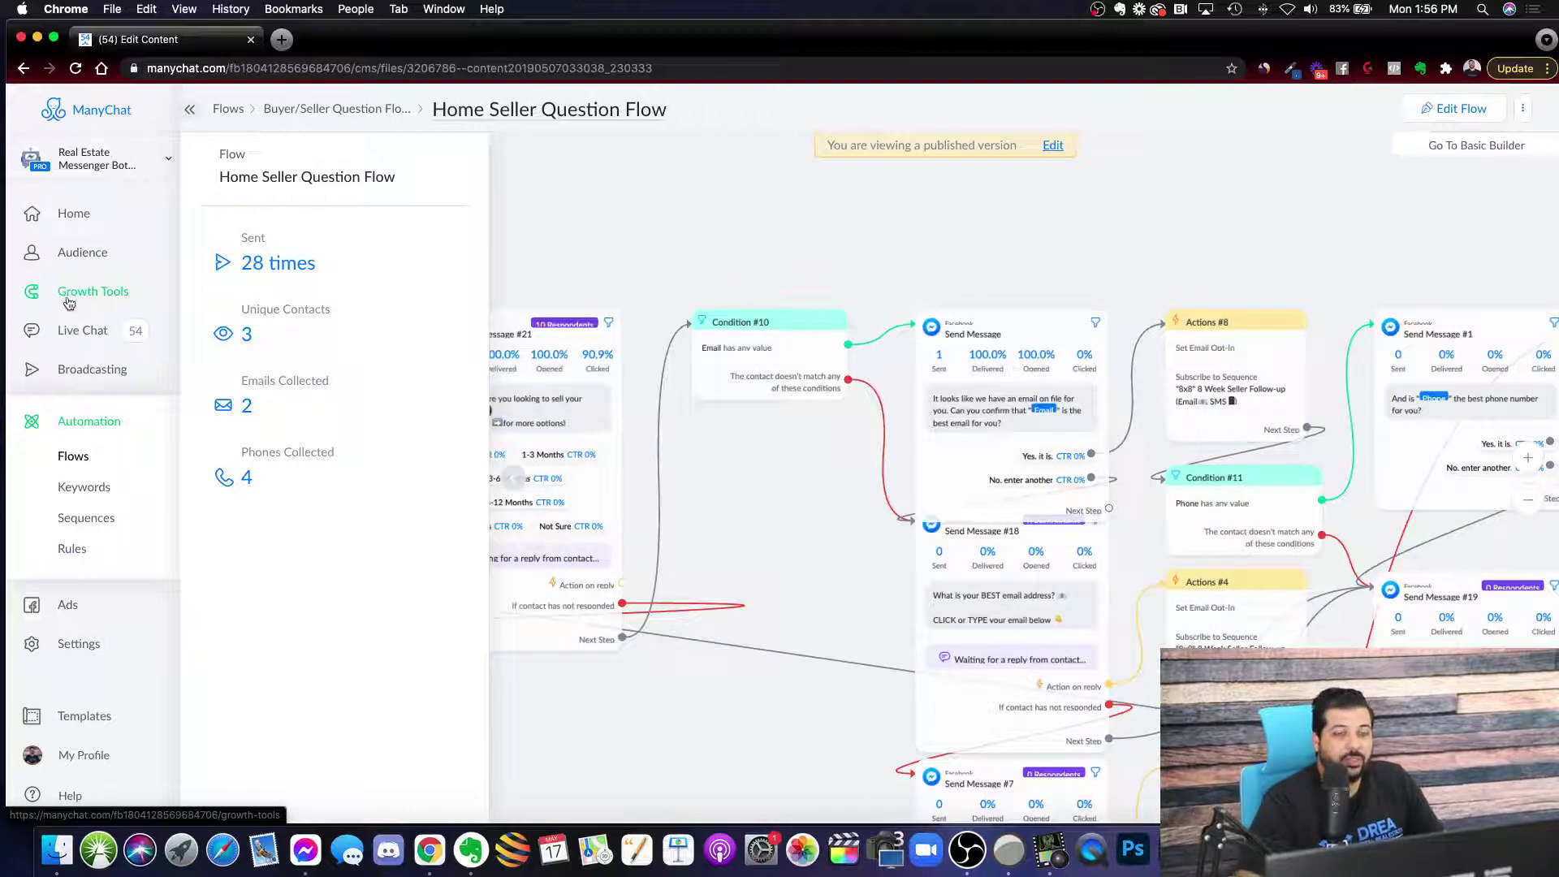
left_click_drag(681, 217, 911, 232)
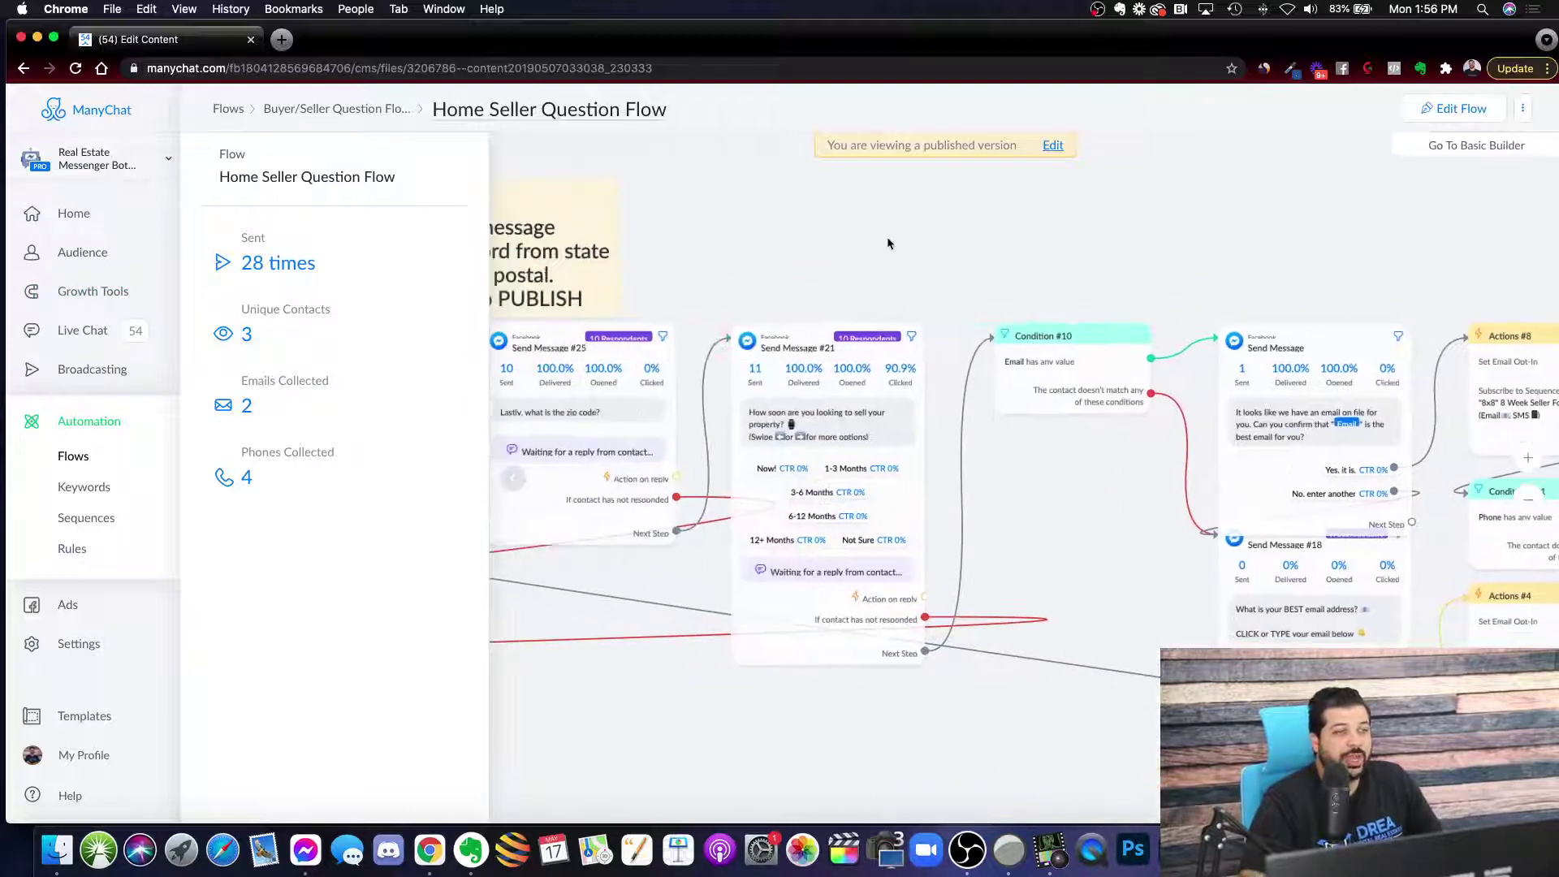
Step: Open Audience and scroll through the 16 subscribed contacts and their tags
left_click(85, 254)
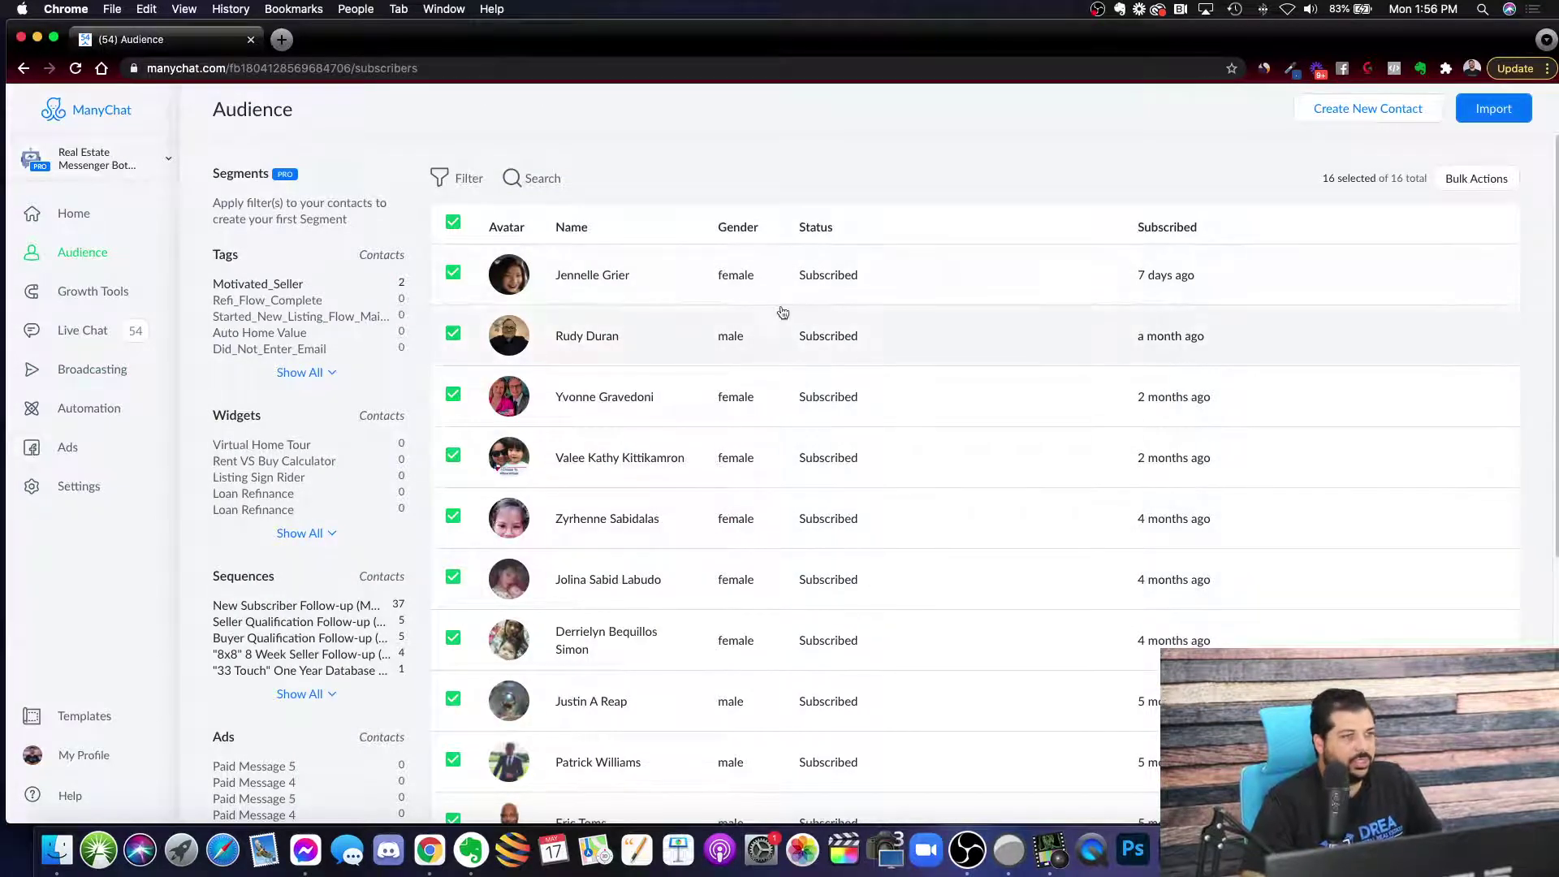
scroll(782, 273, "down", 3)
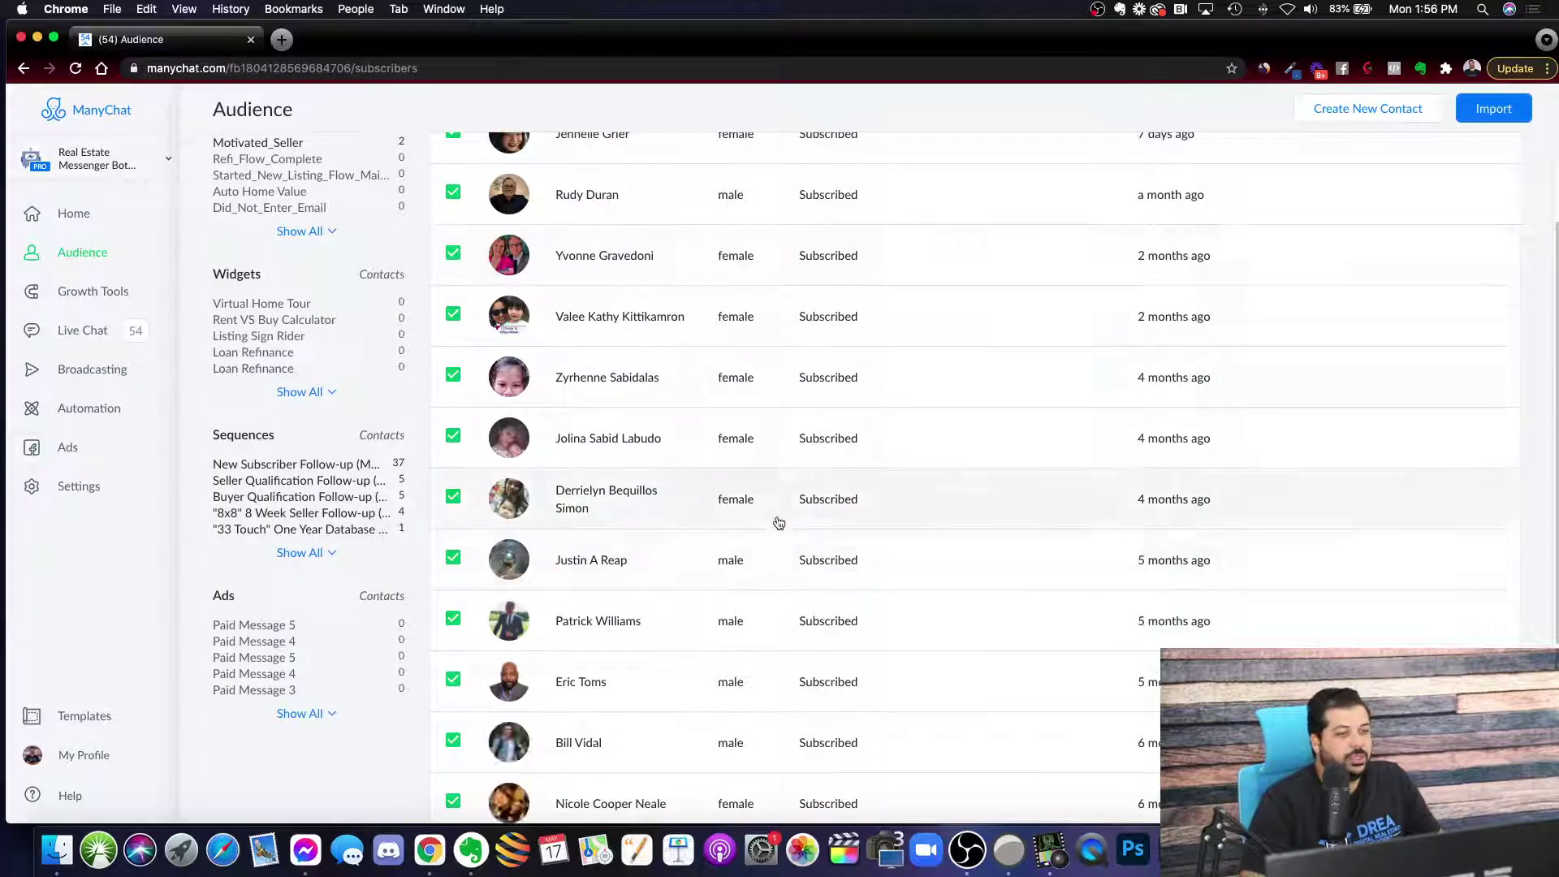
scroll(617, 365, "up", 3)
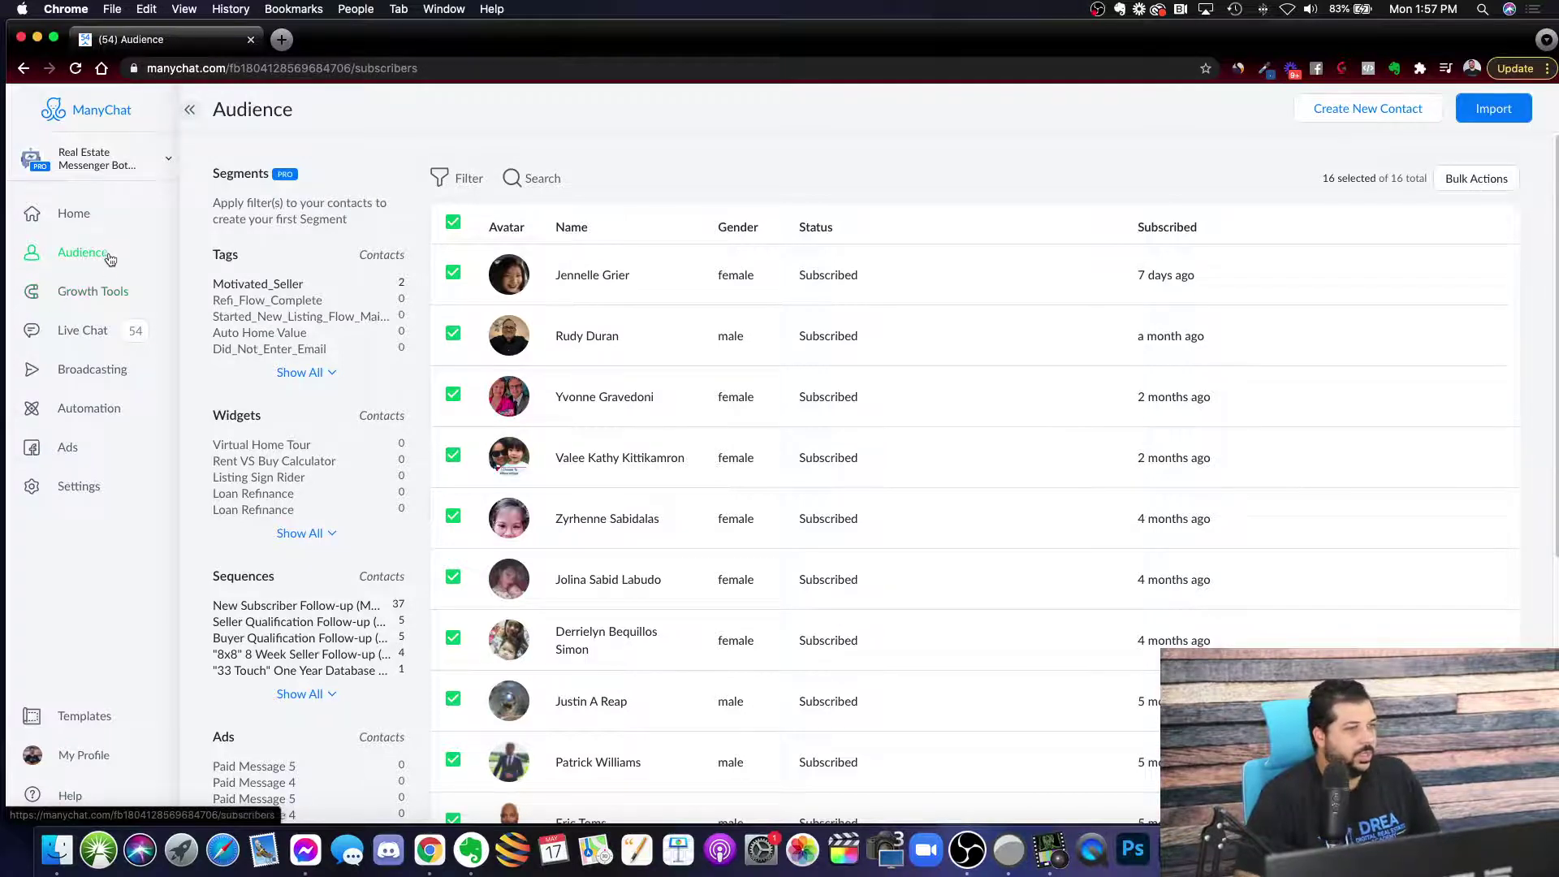
Step: Open Growth Tools and scroll through the bot's tools, including the Digital Business Card
left_click(92, 296)
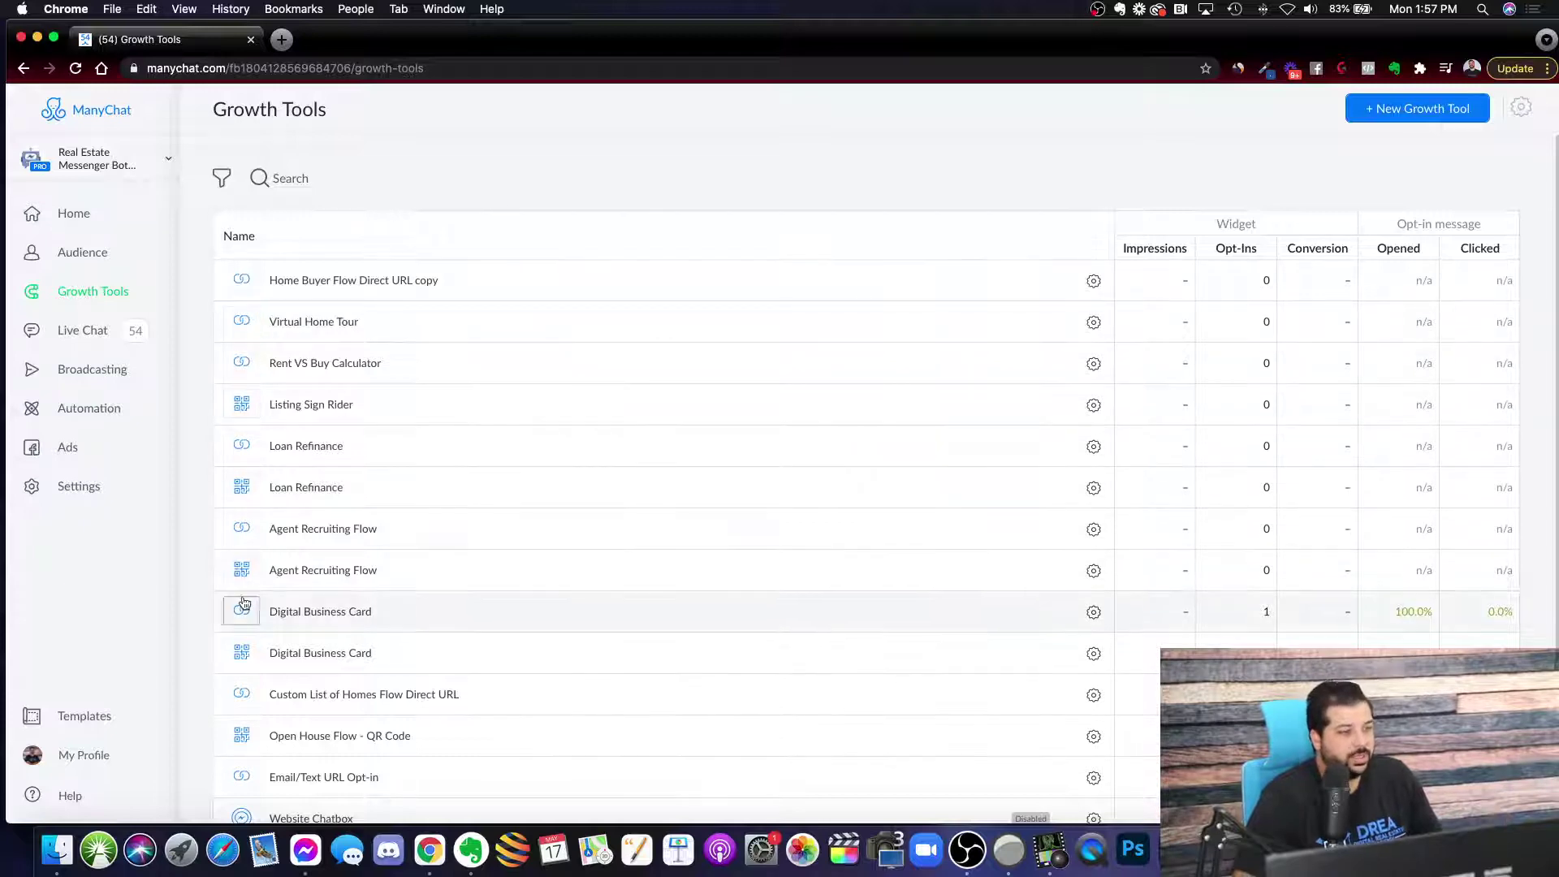
scroll(243, 605, "down", 1)
scroll(243, 606, "down", 3)
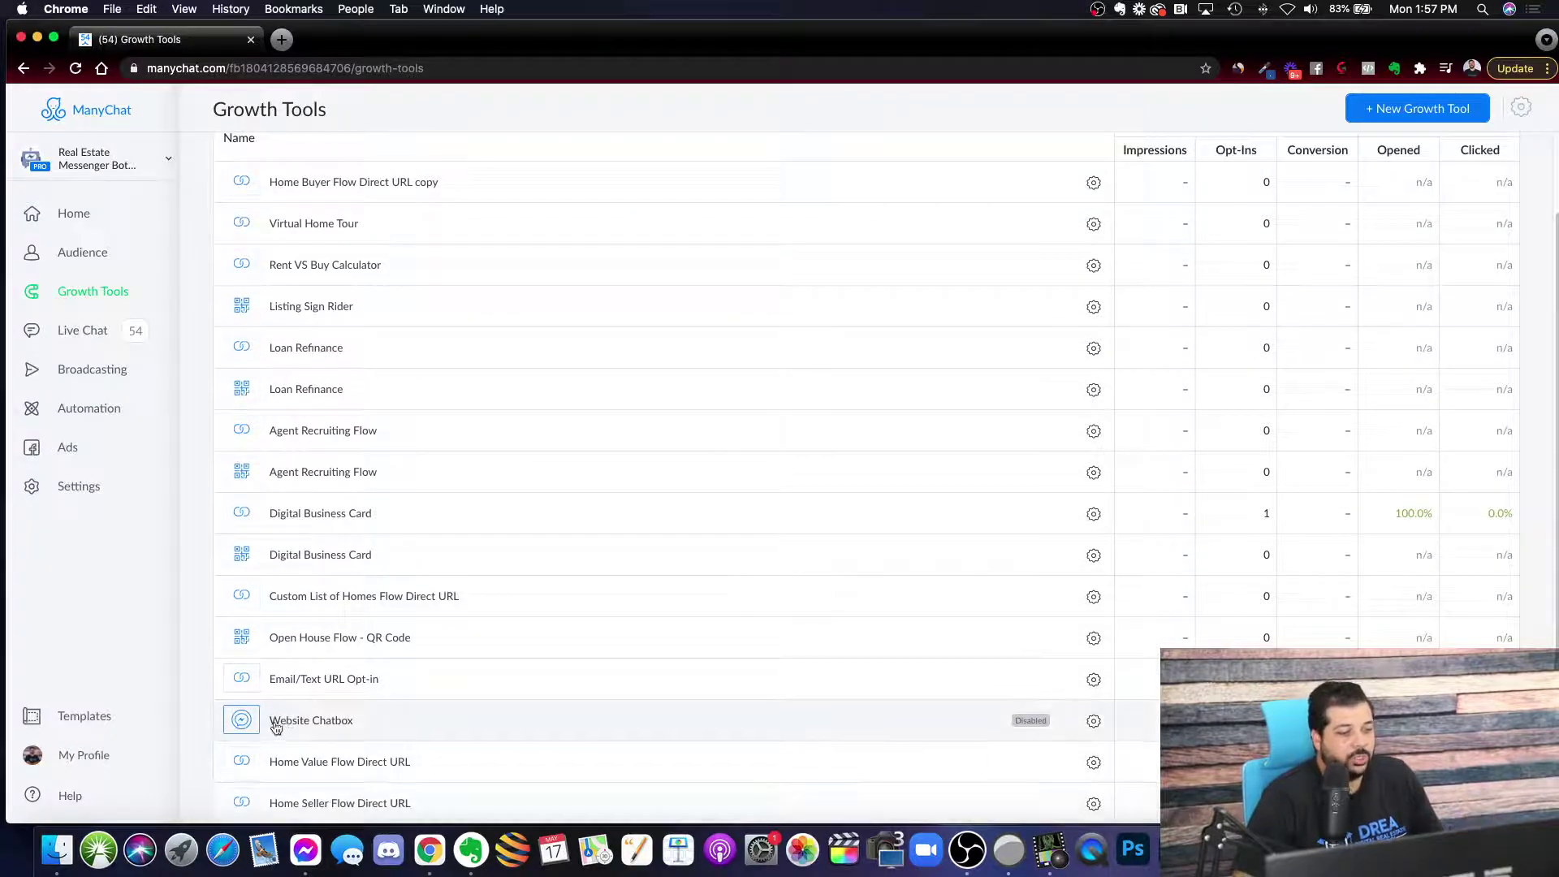
scroll(311, 730, "down", 1)
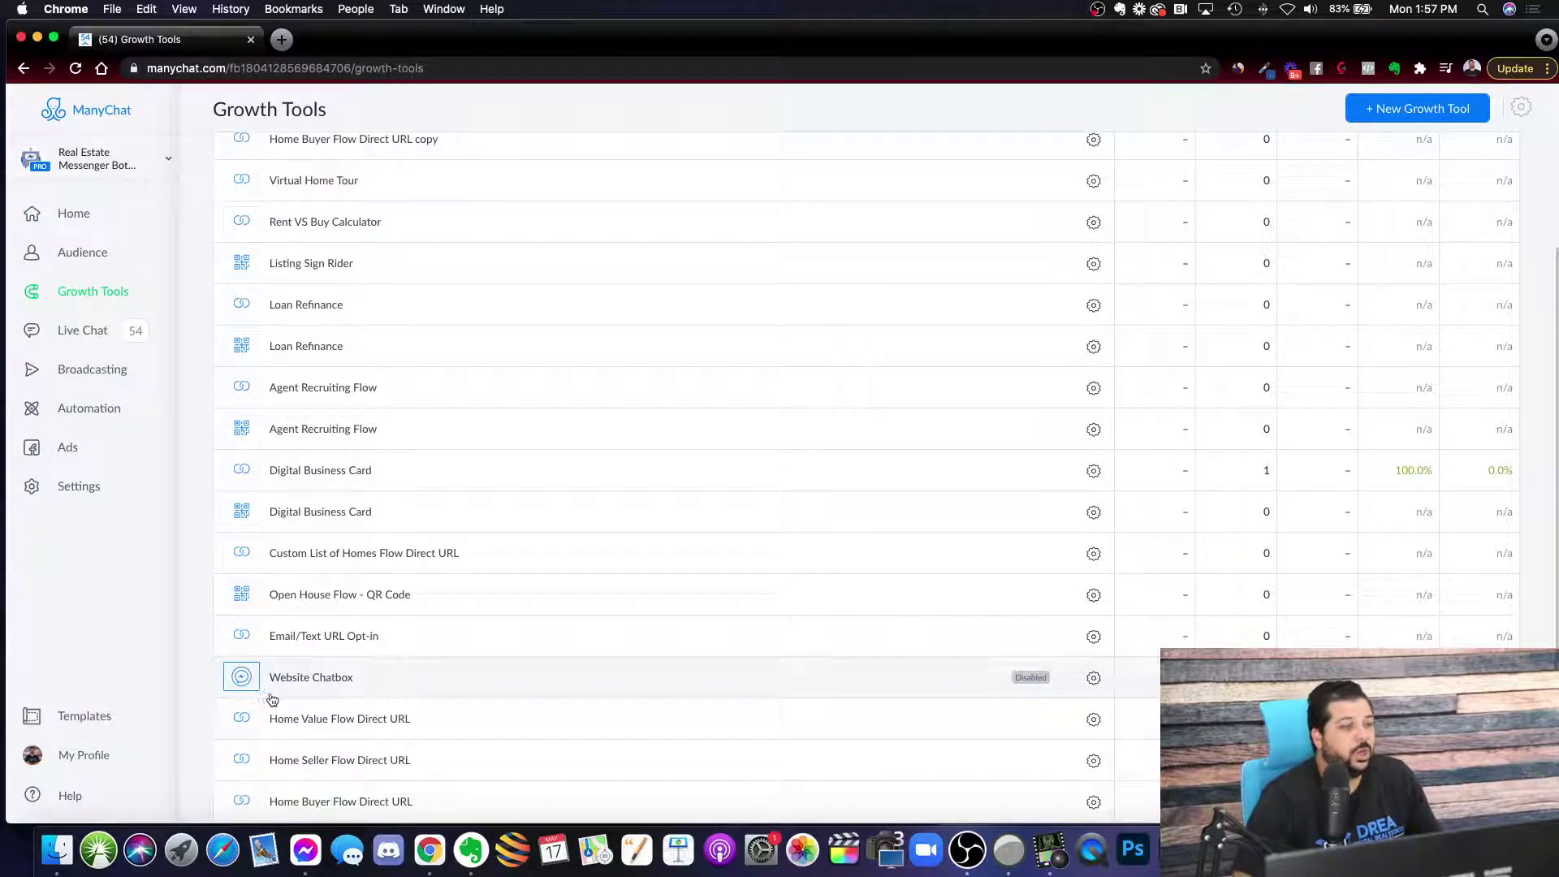
Step: Review the latest contact's saved buyer answers in Live Chat, then switch to the Messenger test chat
left_click(79, 333)
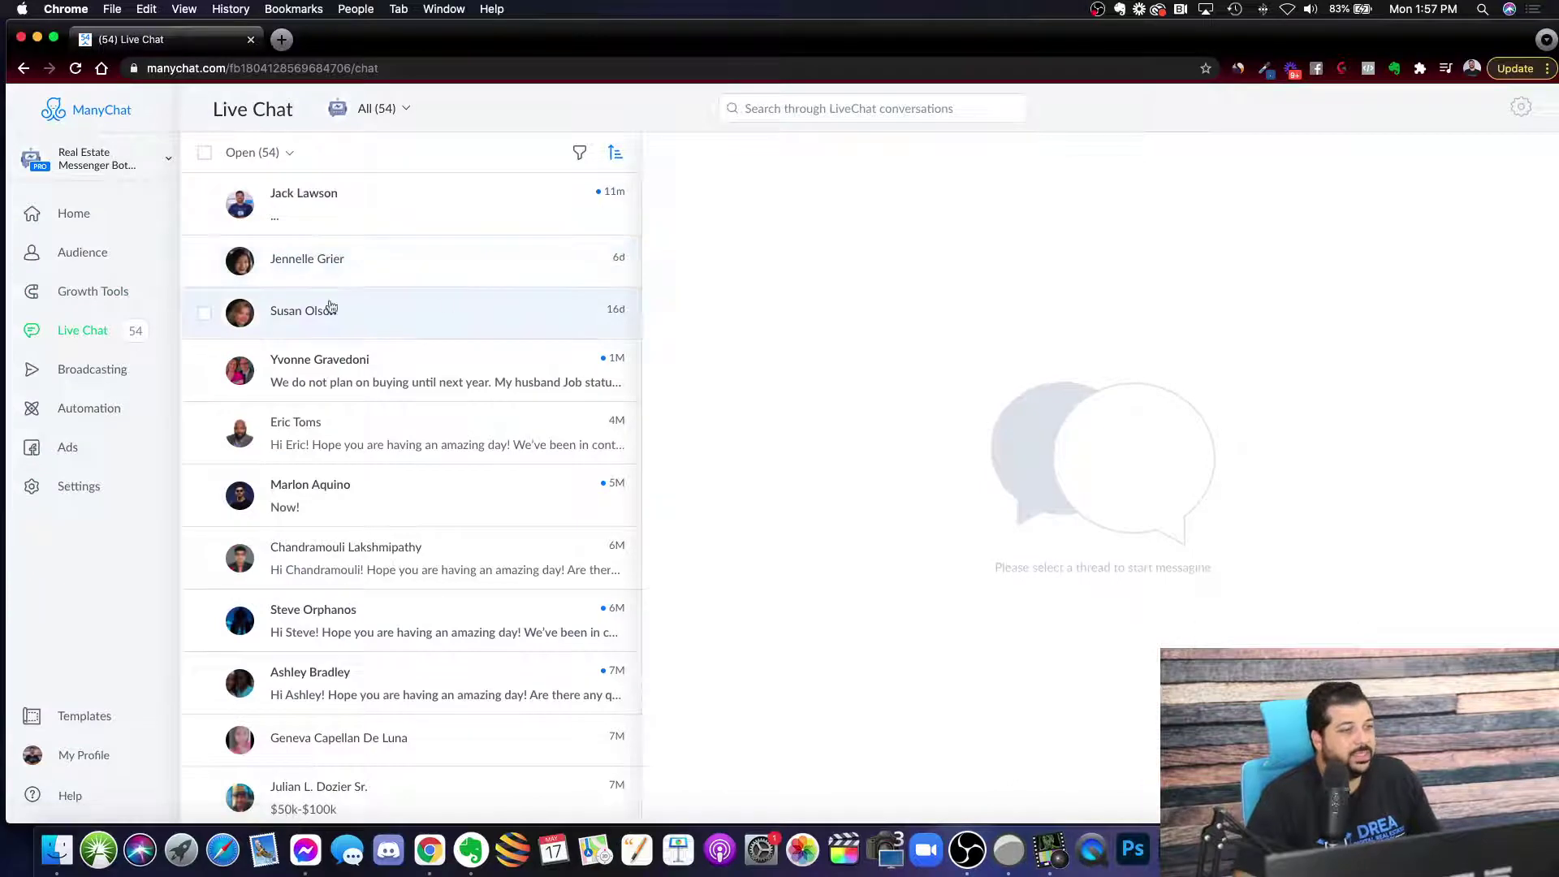
left_click(304, 219)
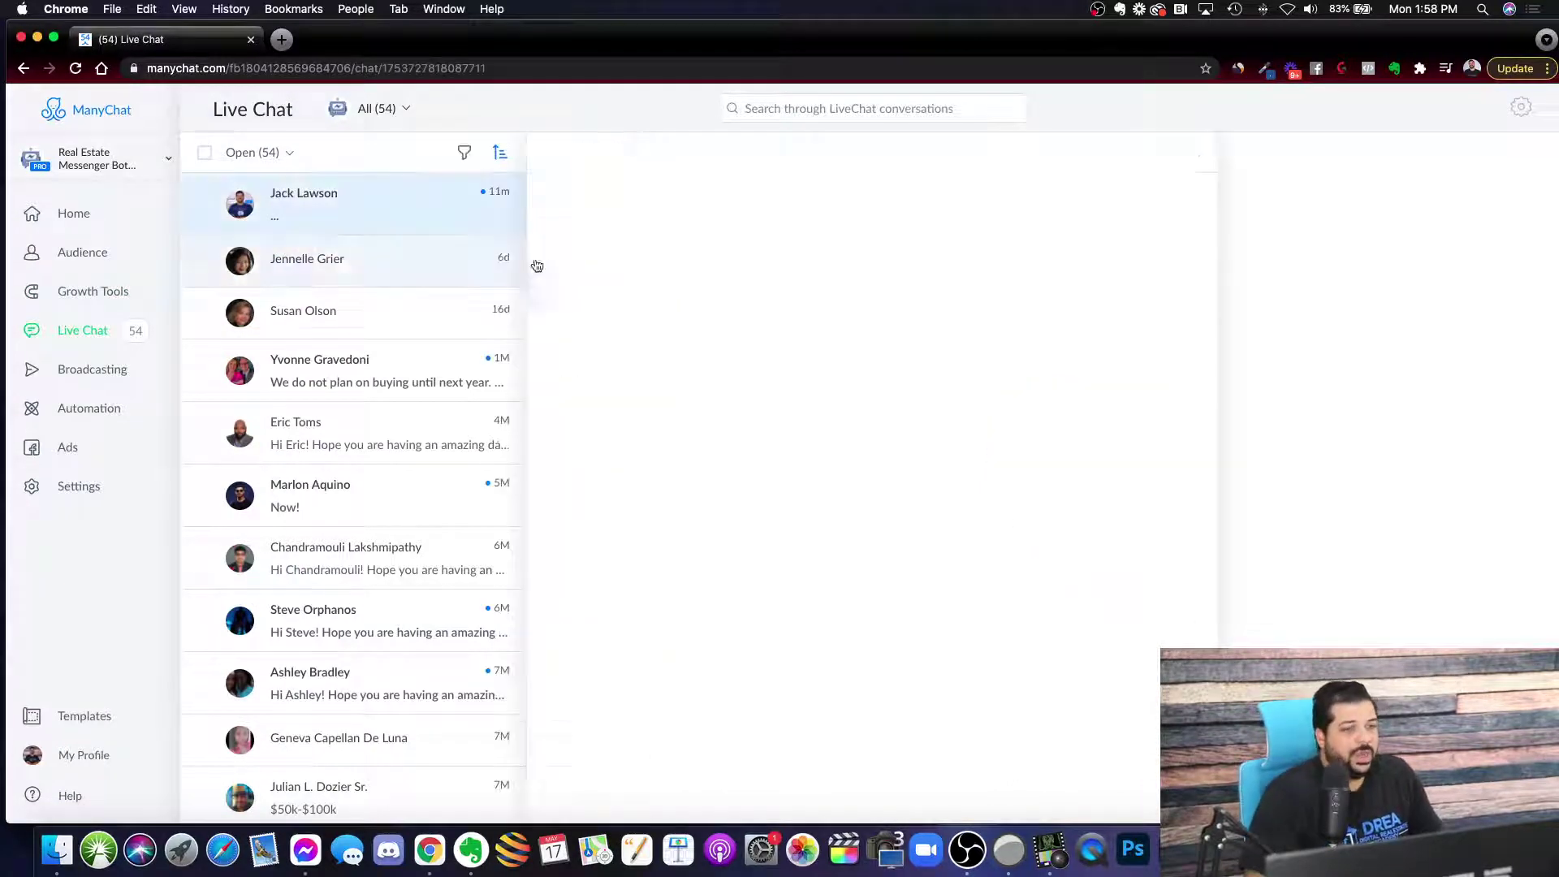
scroll(801, 403, "up", 2)
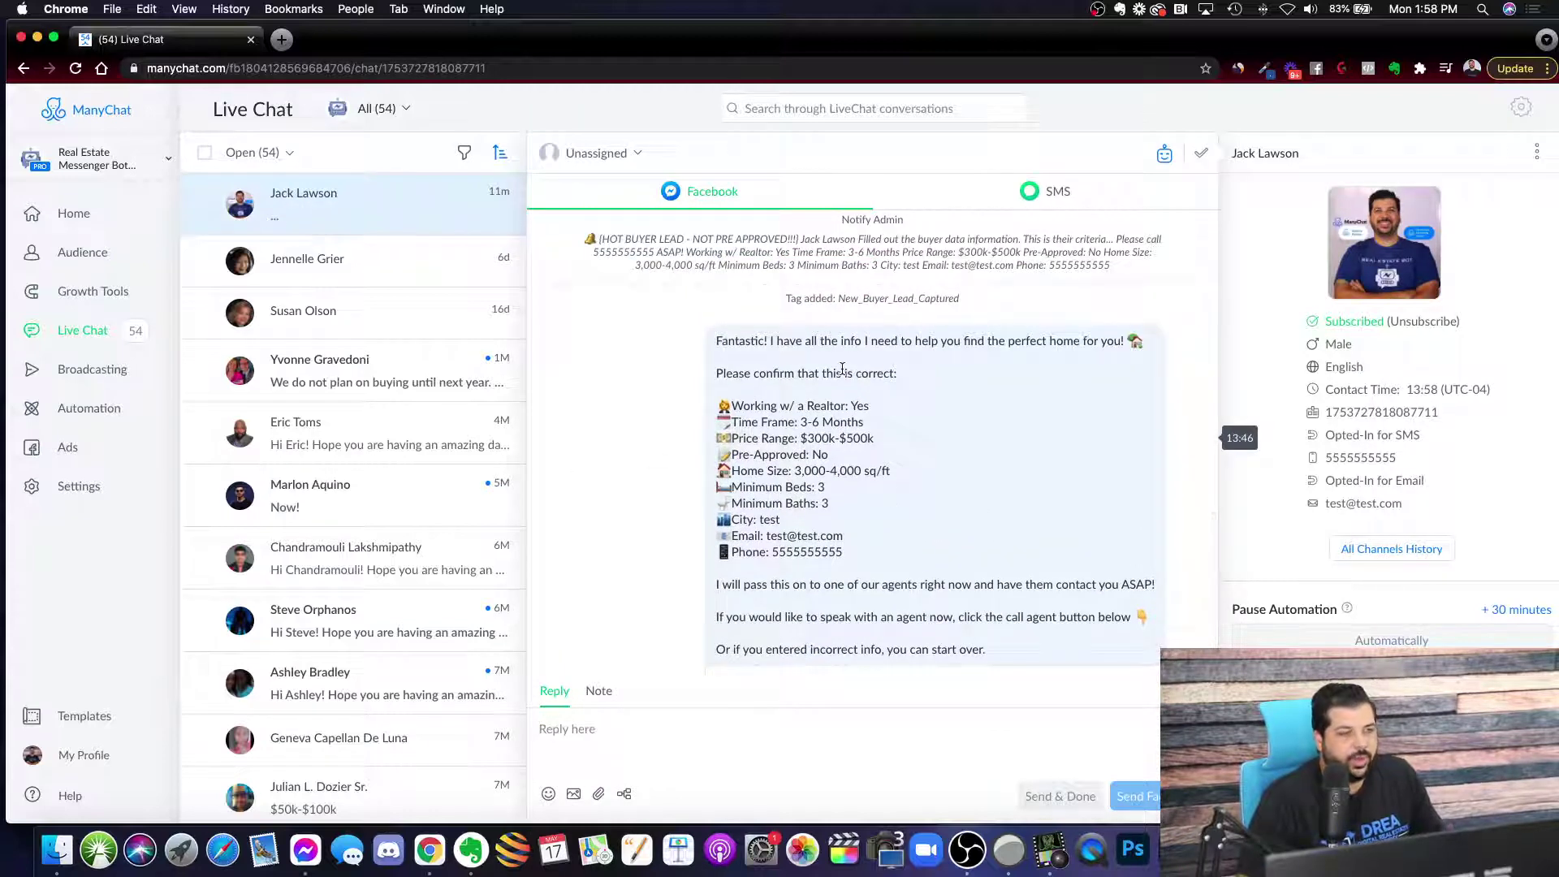
scroll(860, 423, "up", 10)
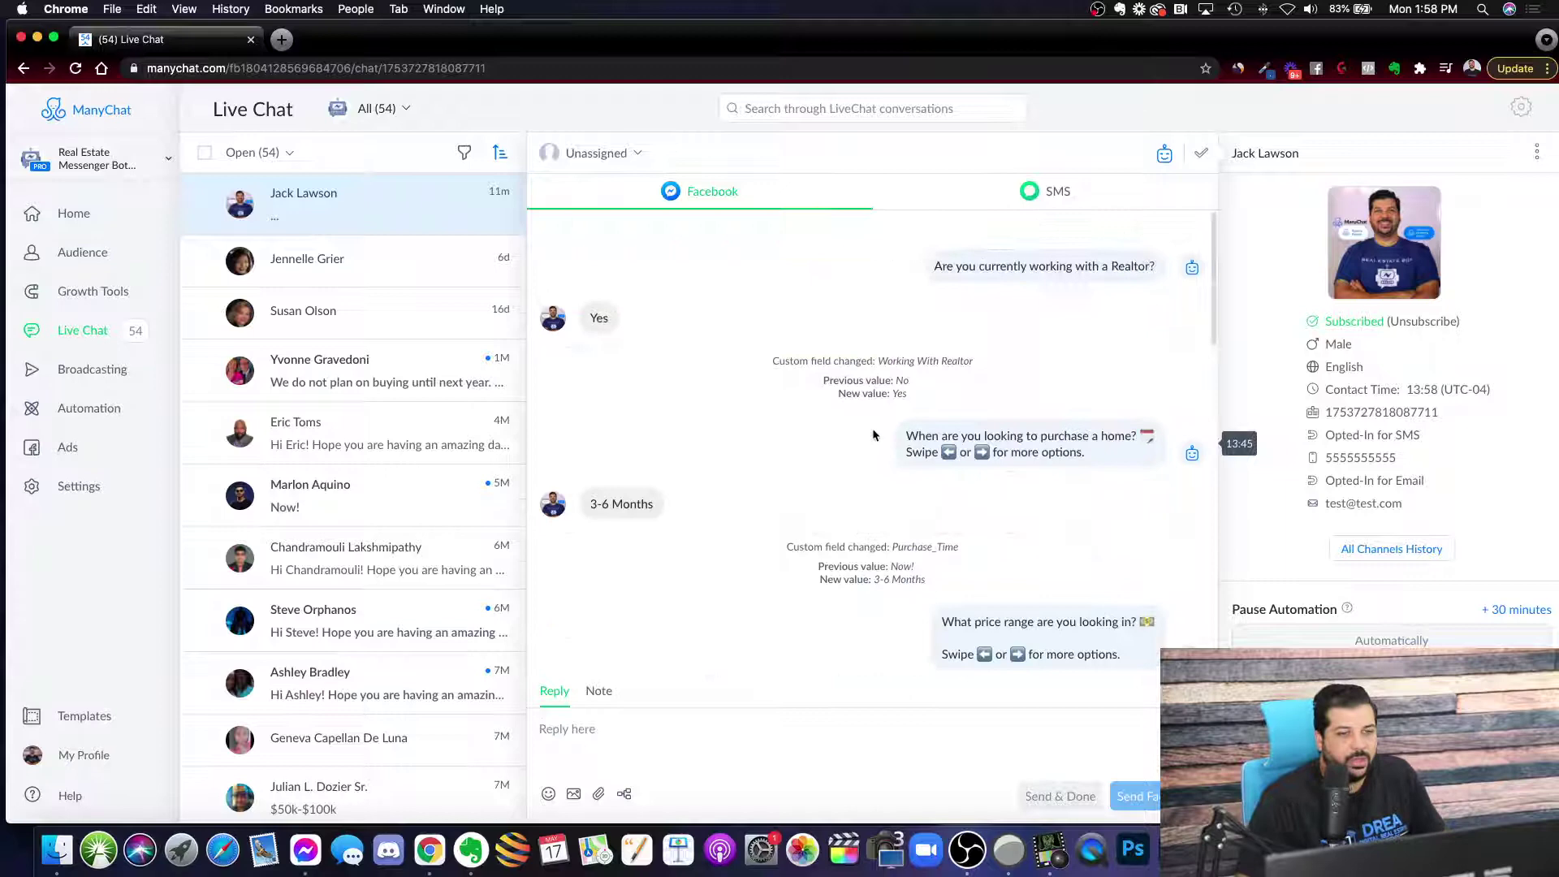
scroll(820, 444, "down", 10)
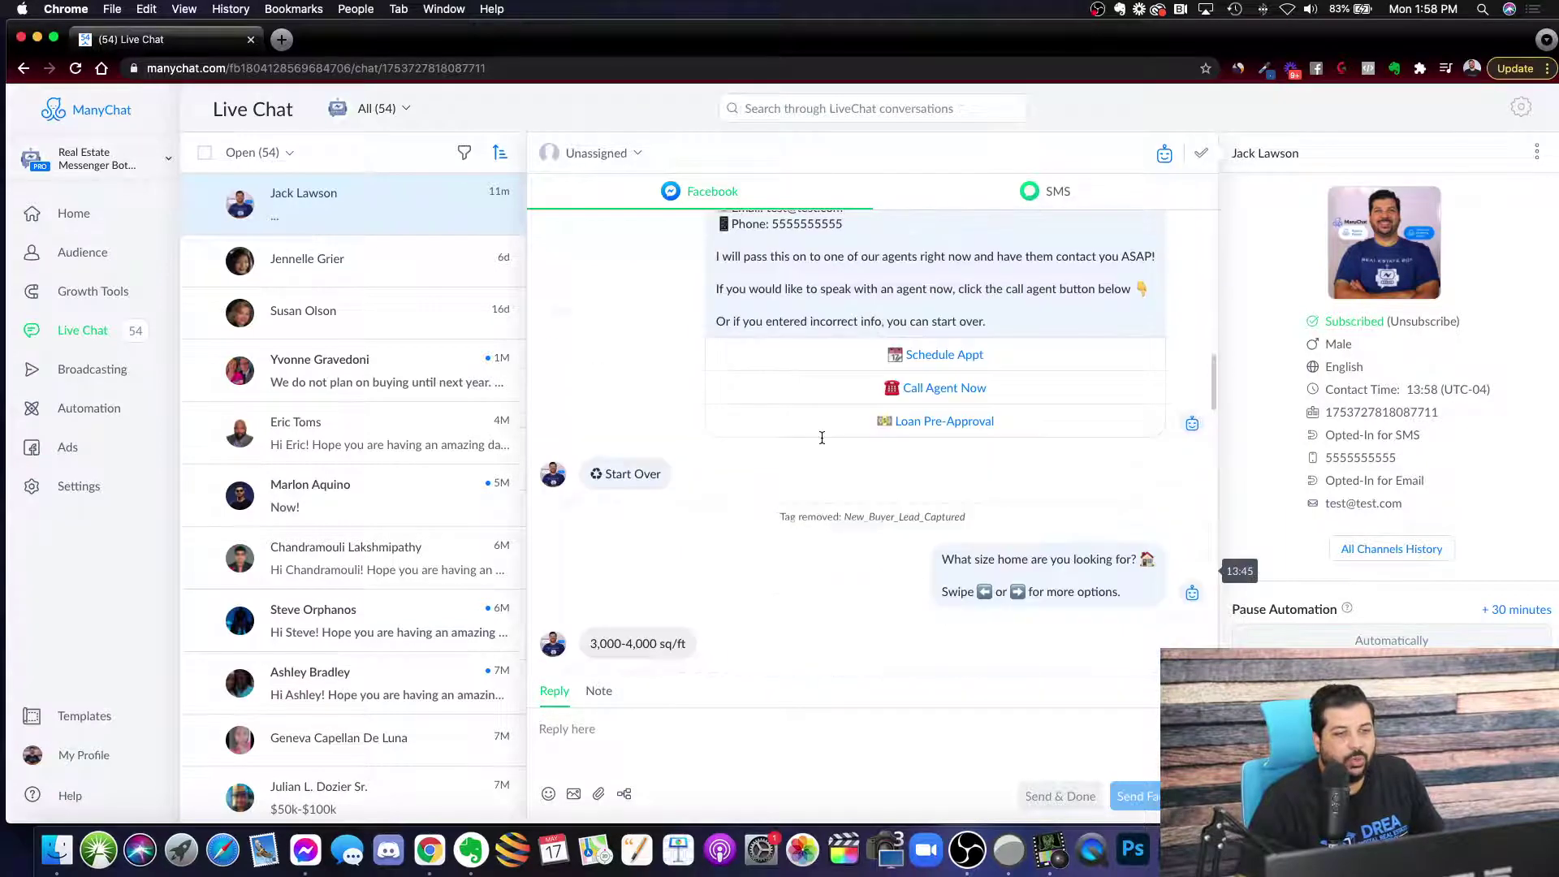
scroll(731, 372, "down", 3)
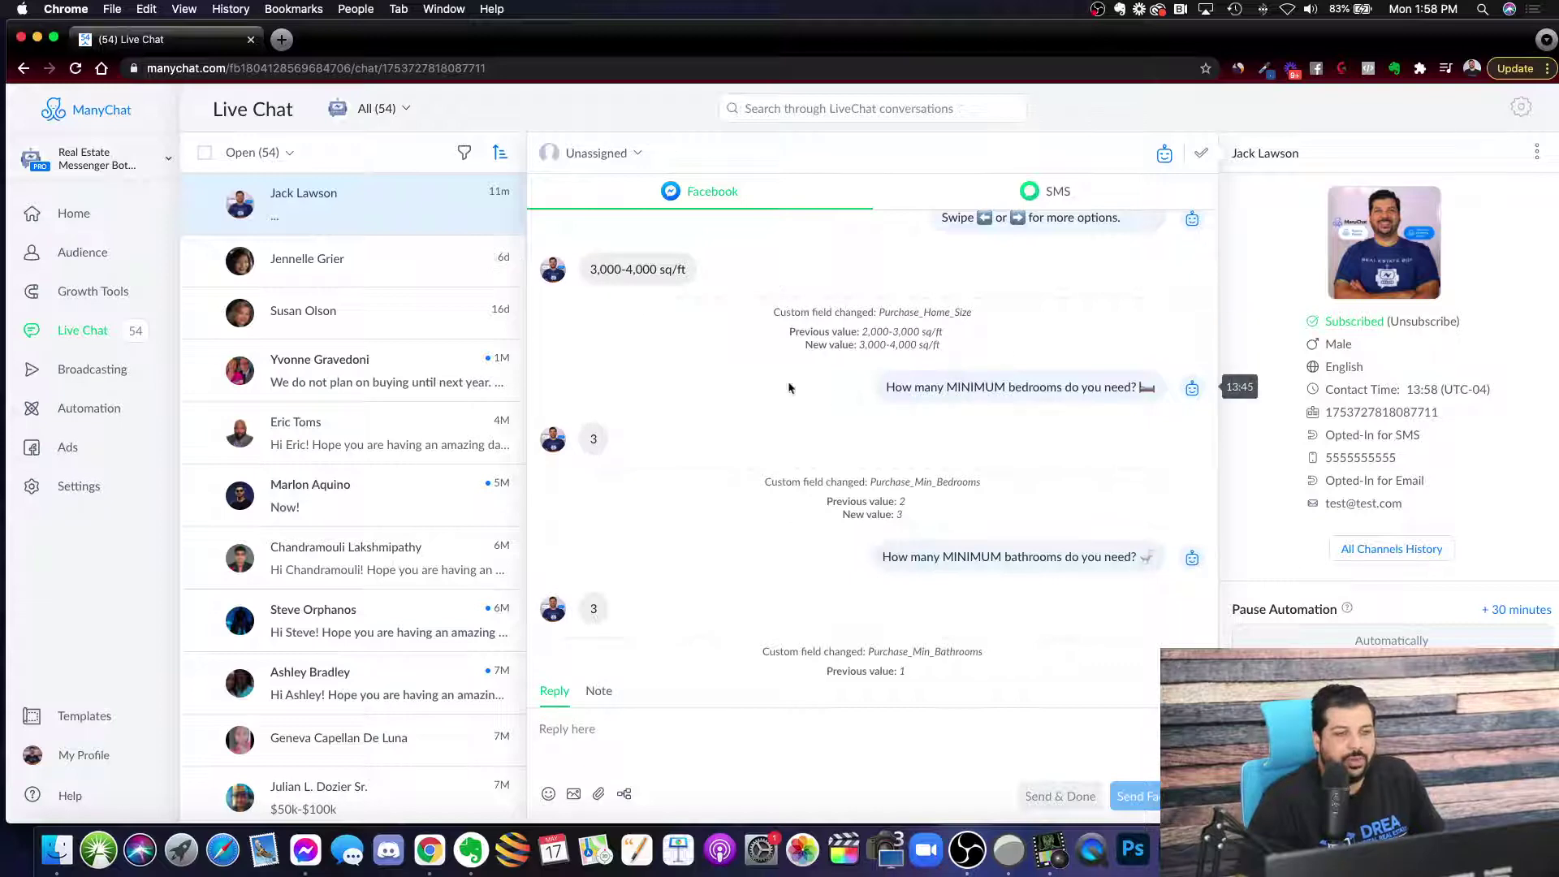
scroll(1029, 379, "down", 2)
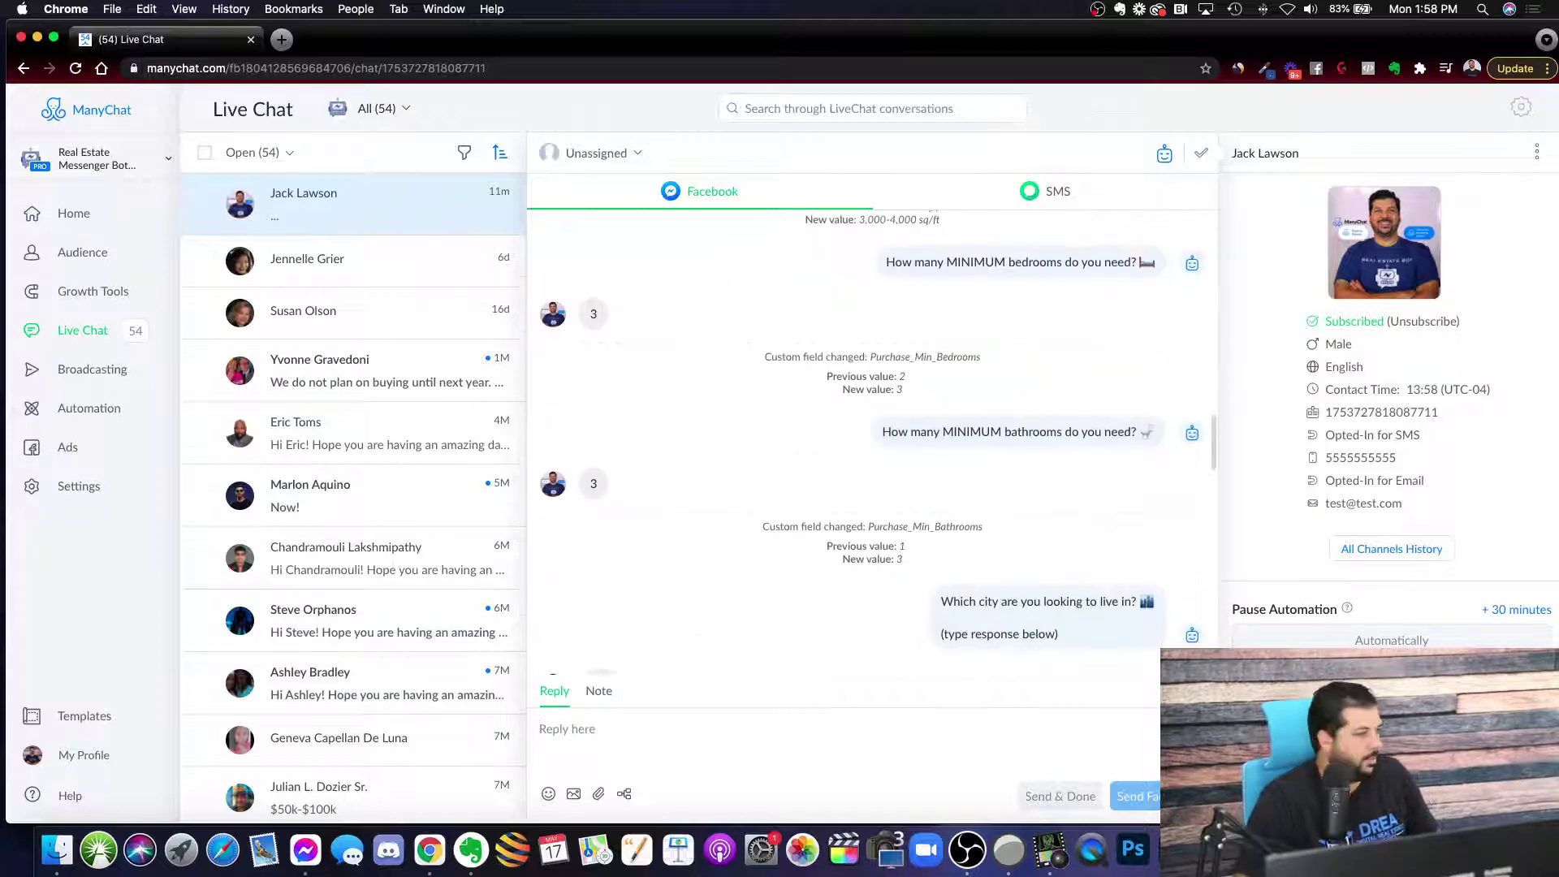
key("super+Tab")
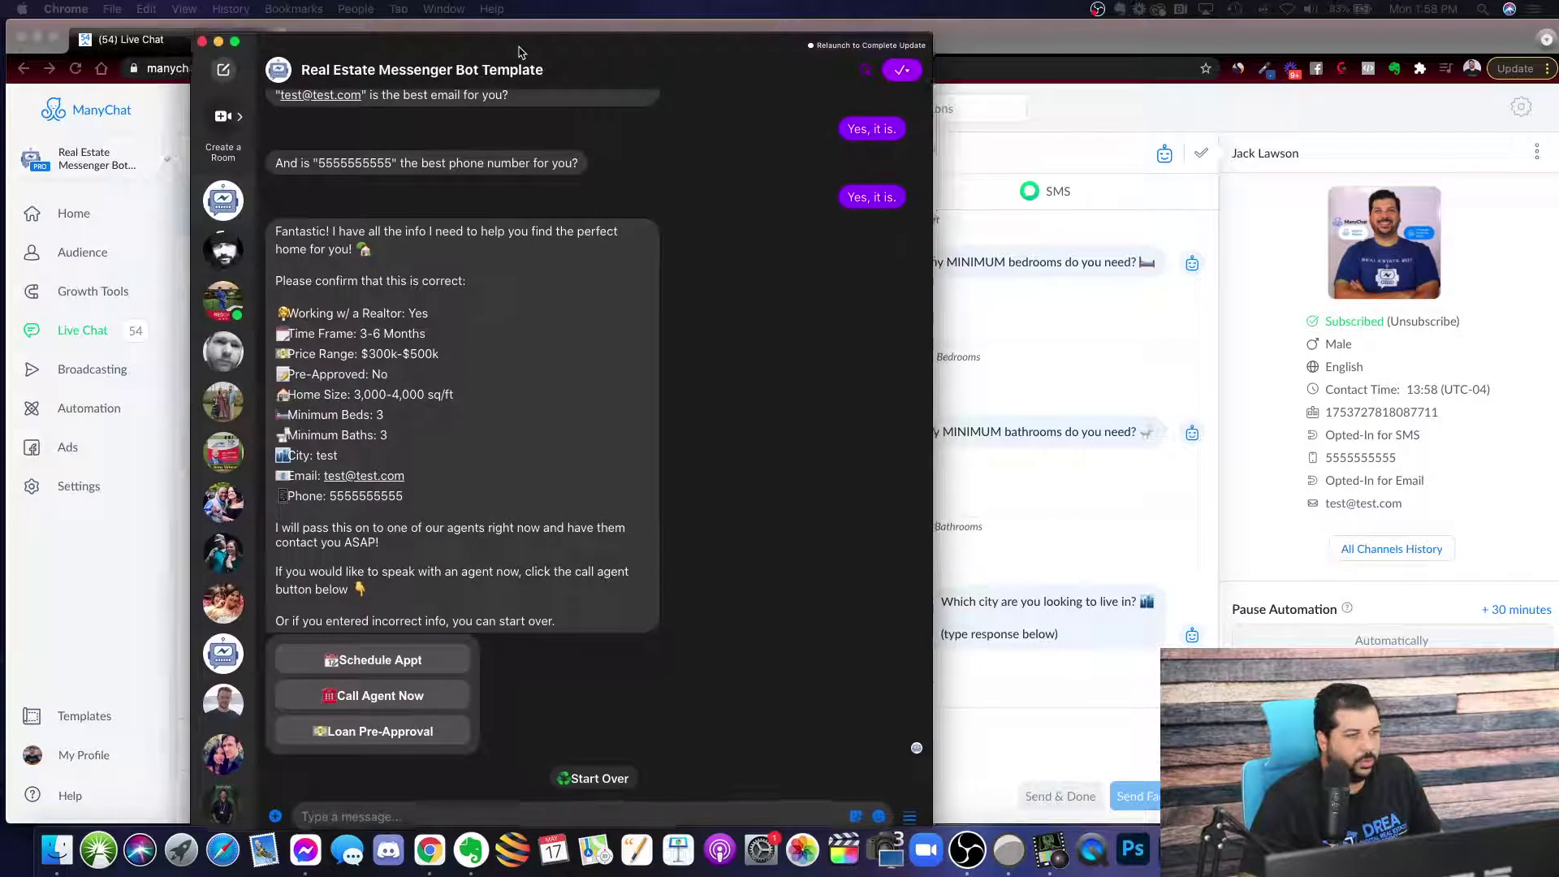
Step: Restart the buyer flow and answer 2,000-3,000 sq/ft, 2 bedrooms and 2 bathrooms
left_click_drag(519, 52, 506, 53)
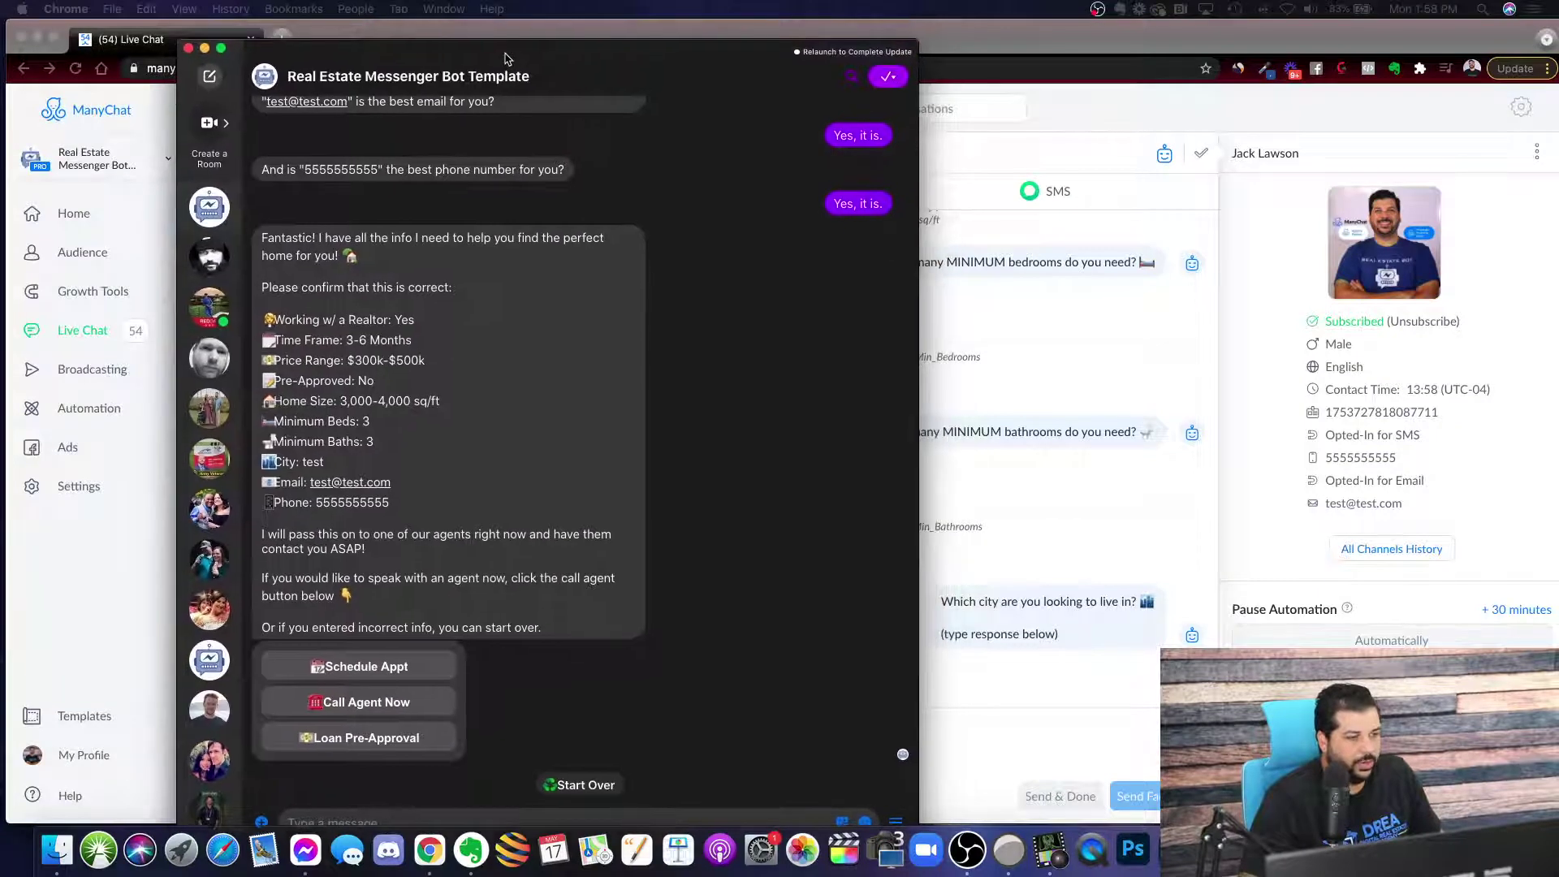
left_click(592, 784)
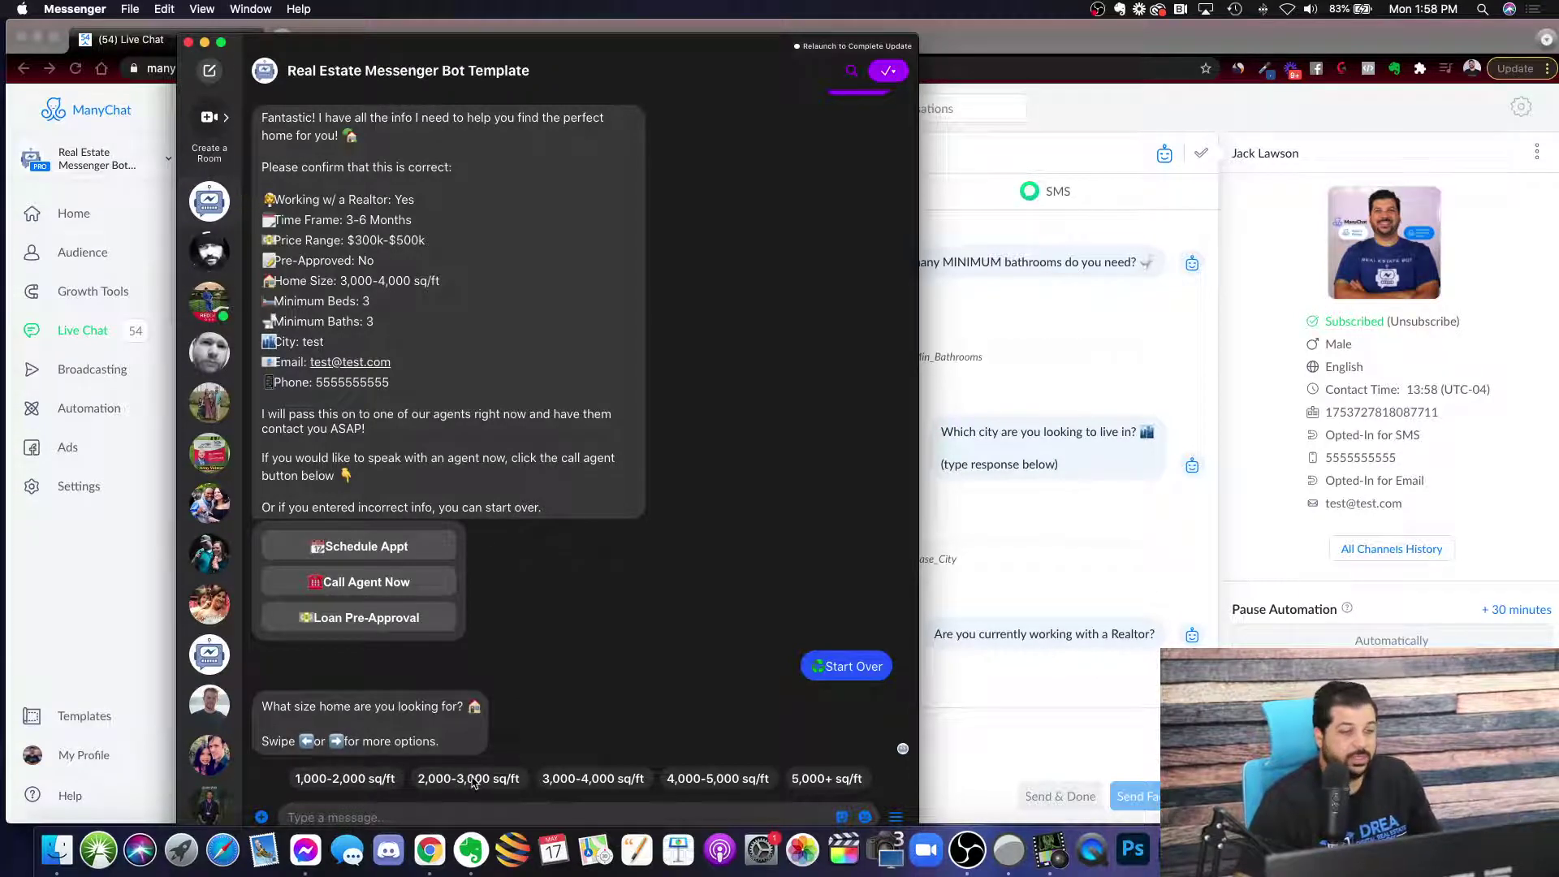
left_click(474, 781)
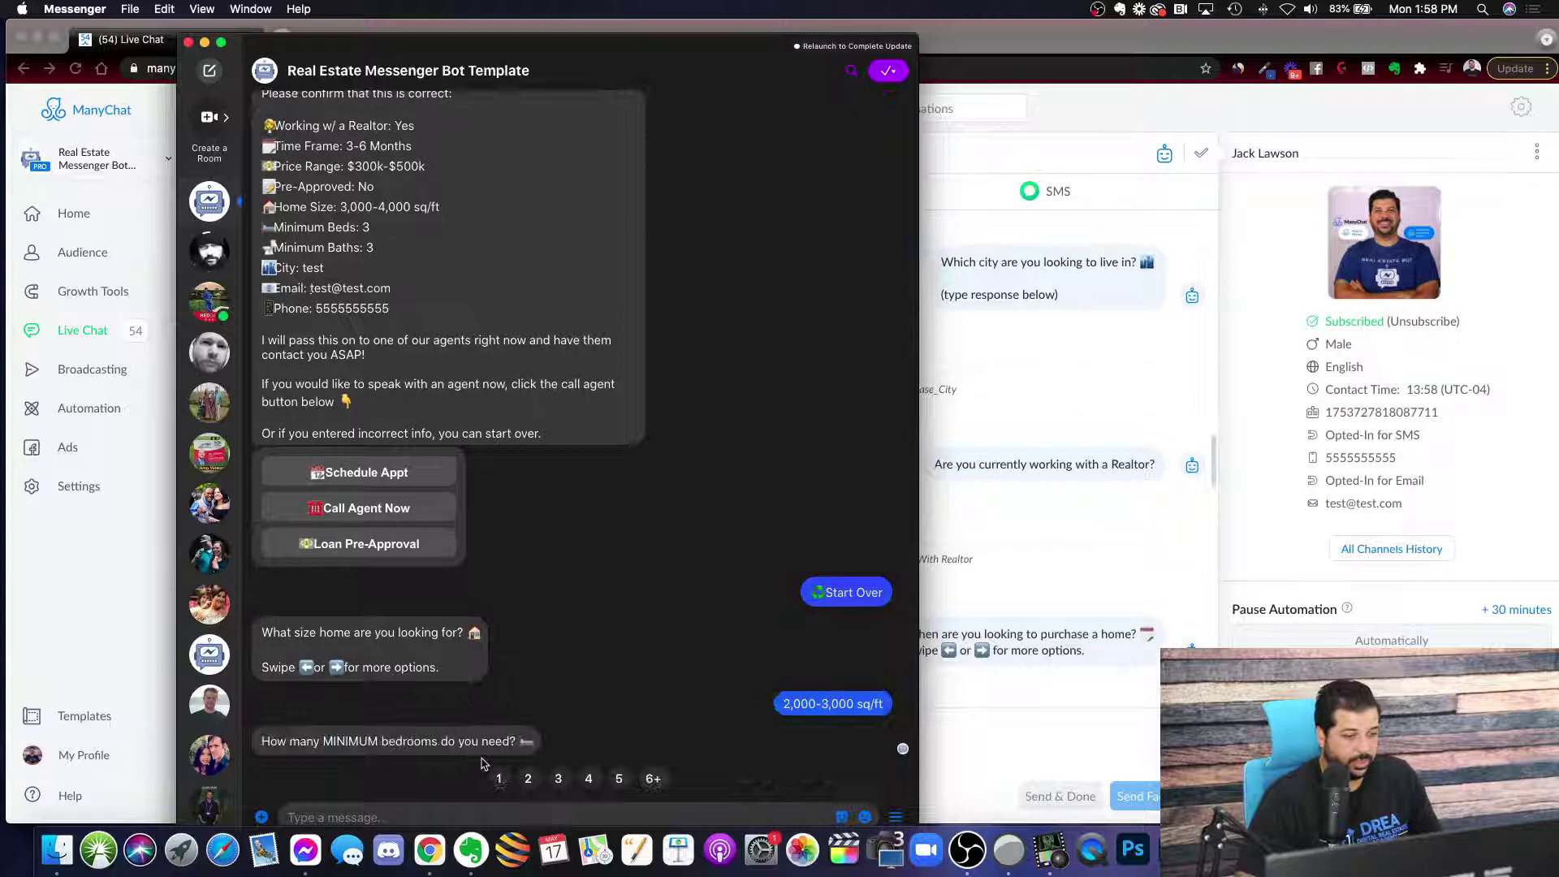
left_click(531, 779)
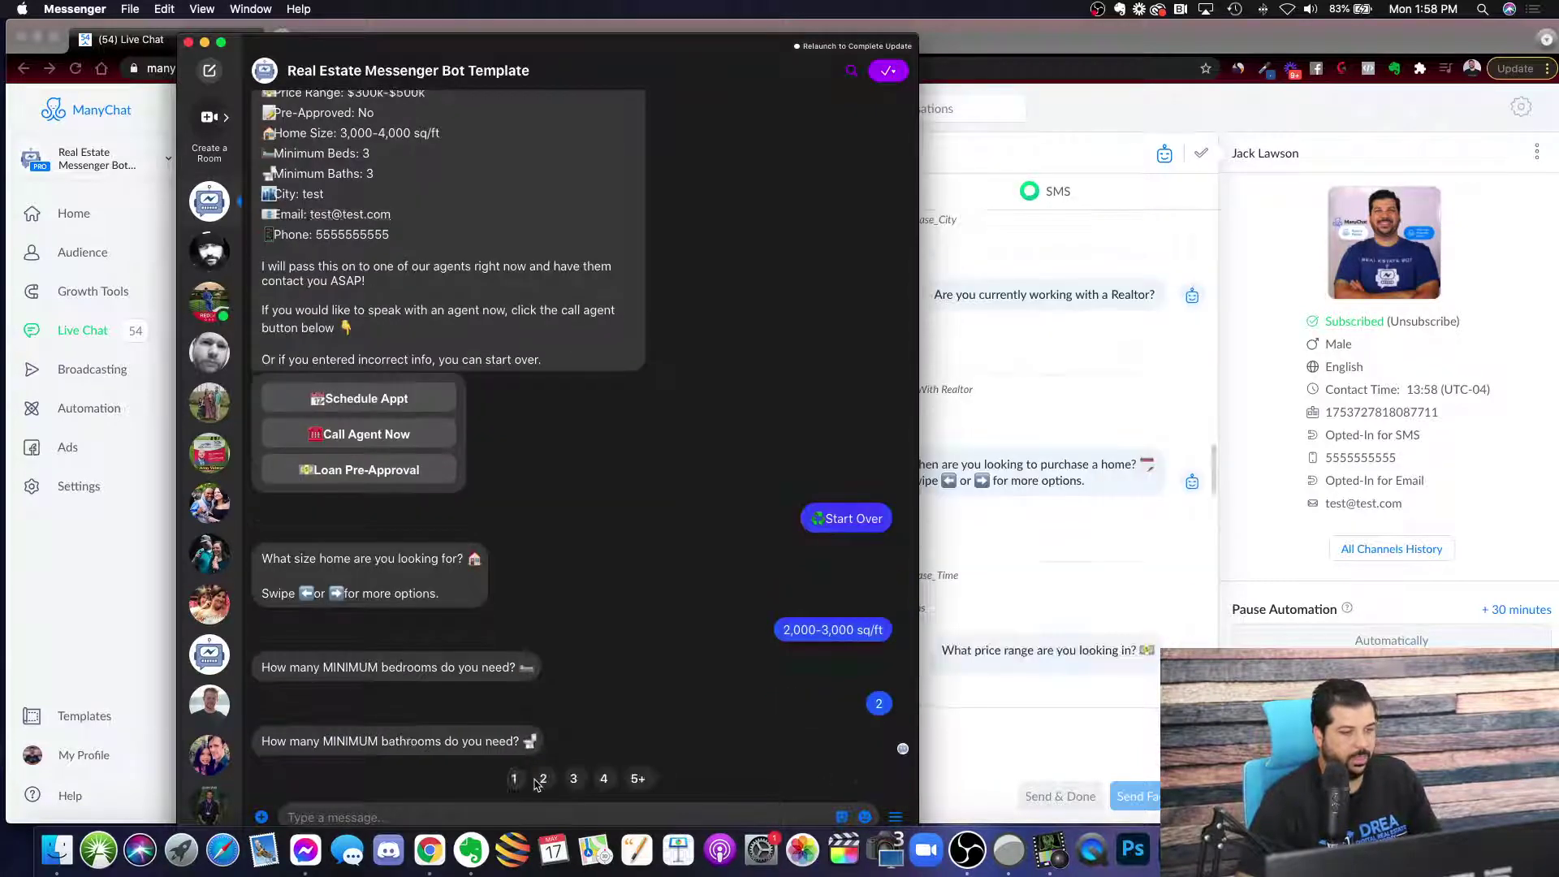
left_click(542, 780)
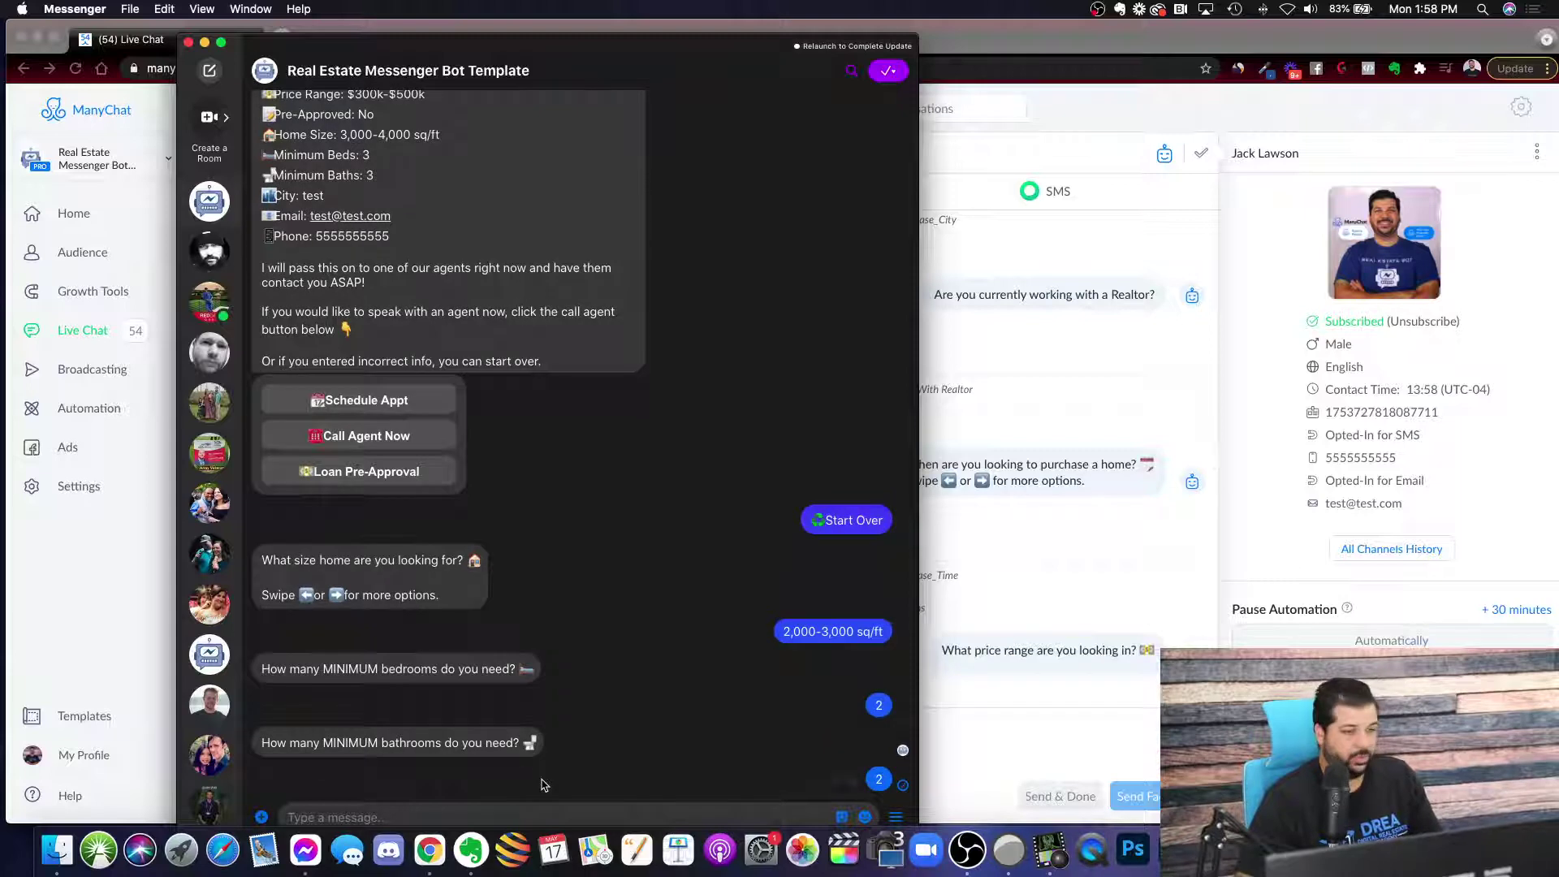
Step: Answer city 'test', no realtor, a 3-6 Months timeframe and the $200k-$300k price range
left_click(492, 812)
type("test")
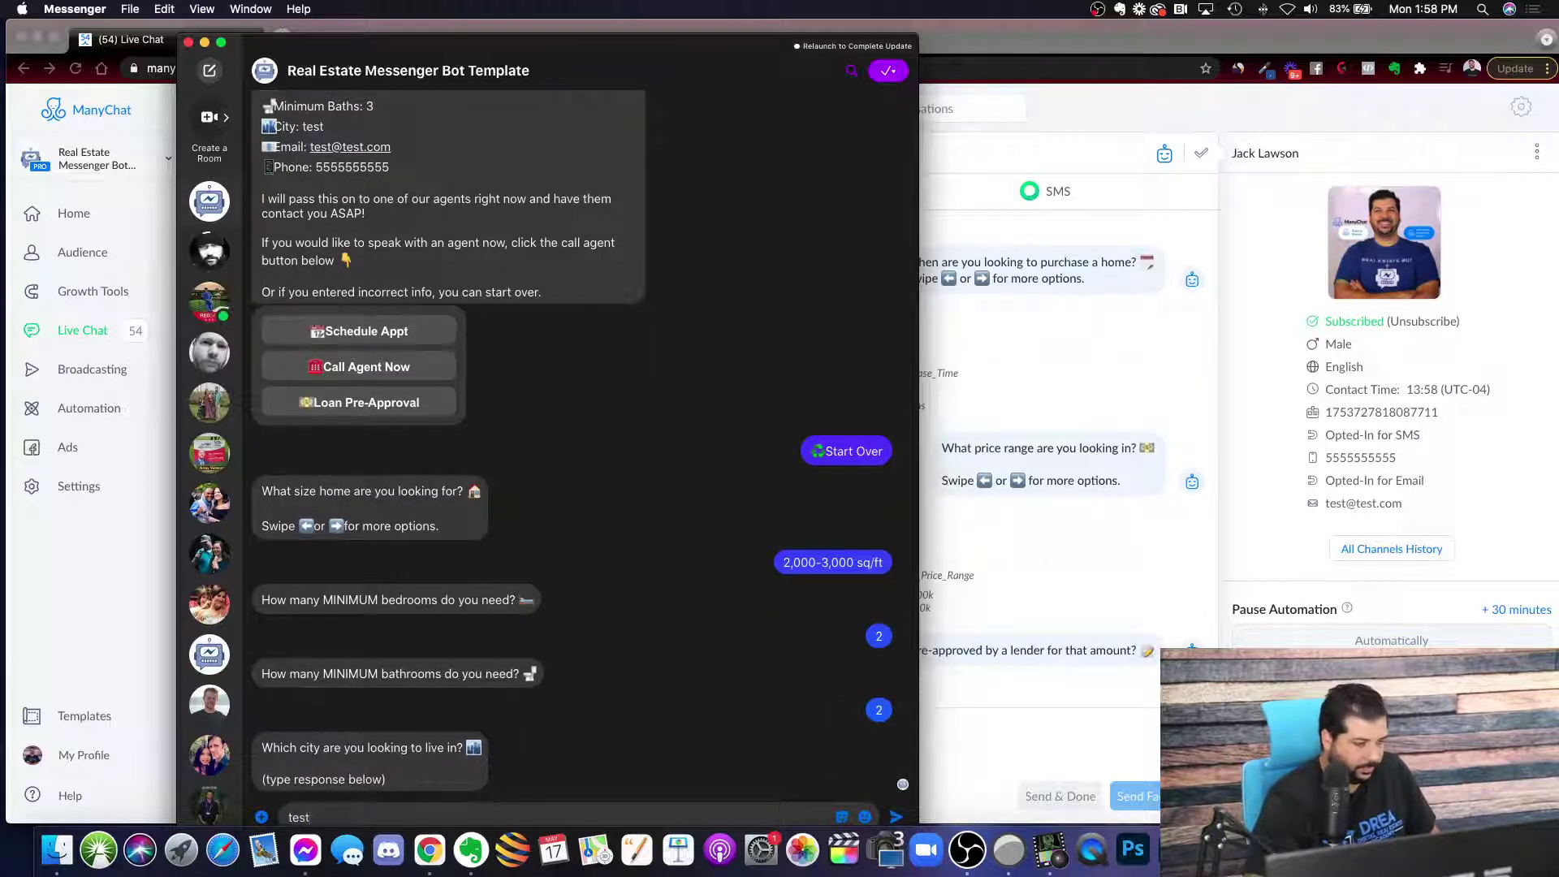
key("Return")
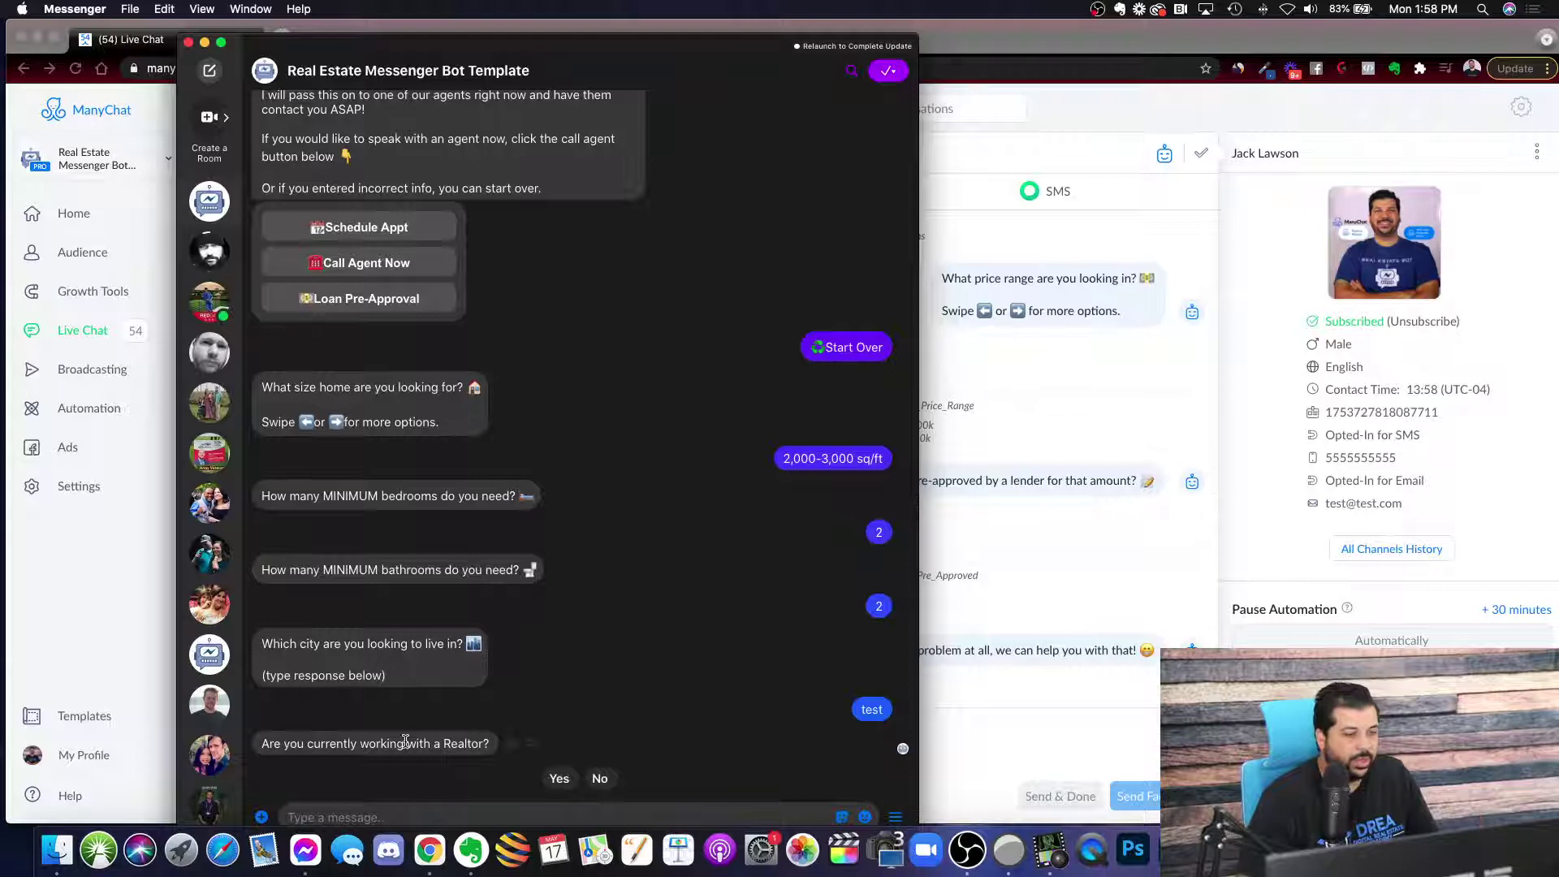
left_click(601, 780)
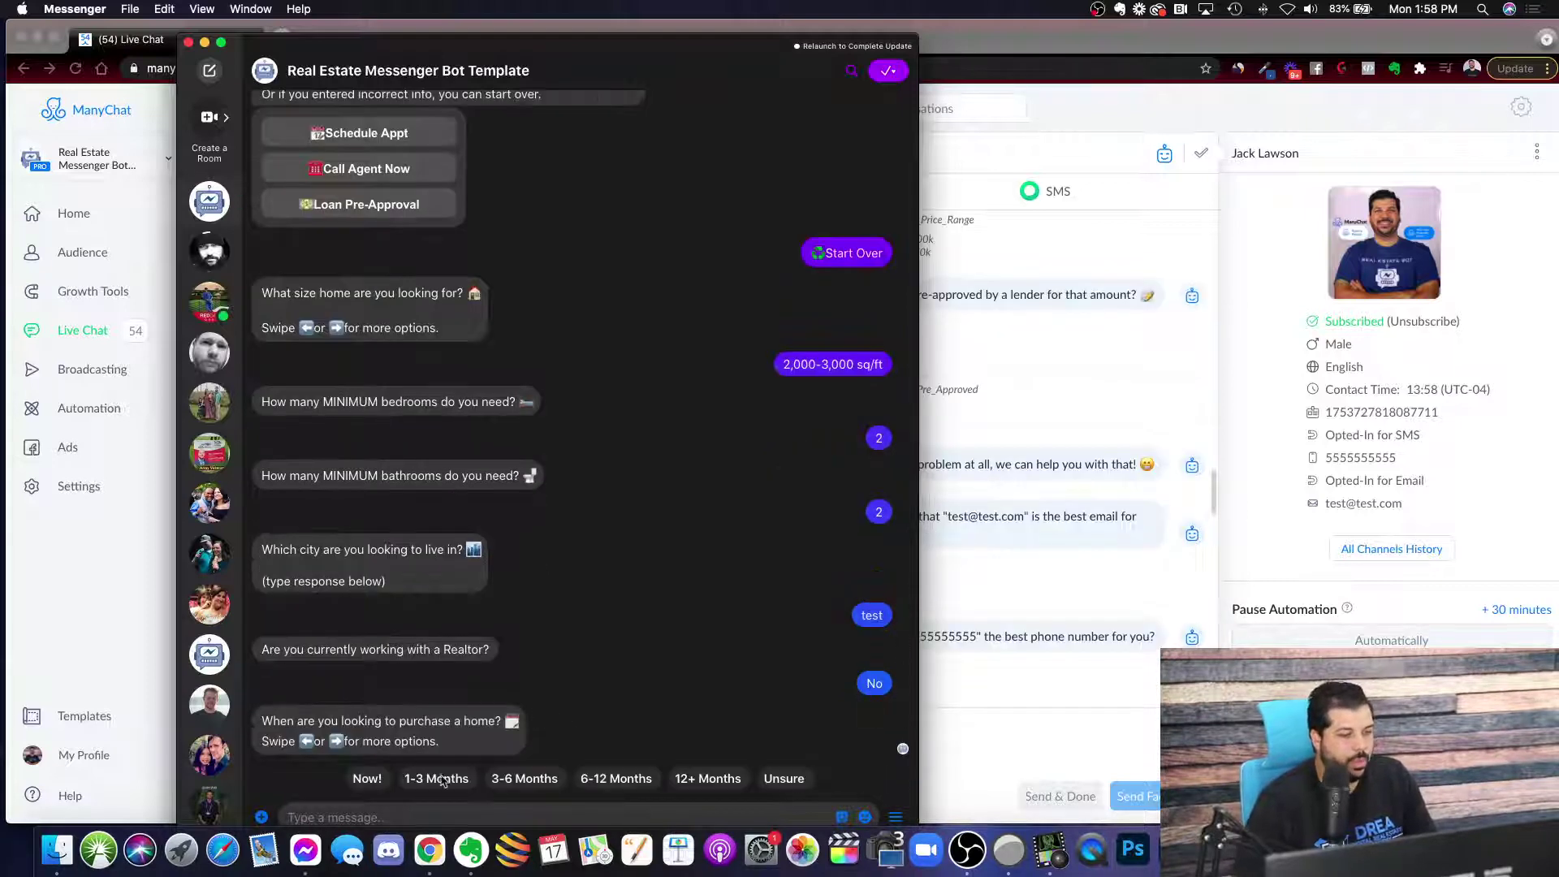
left_click(523, 778)
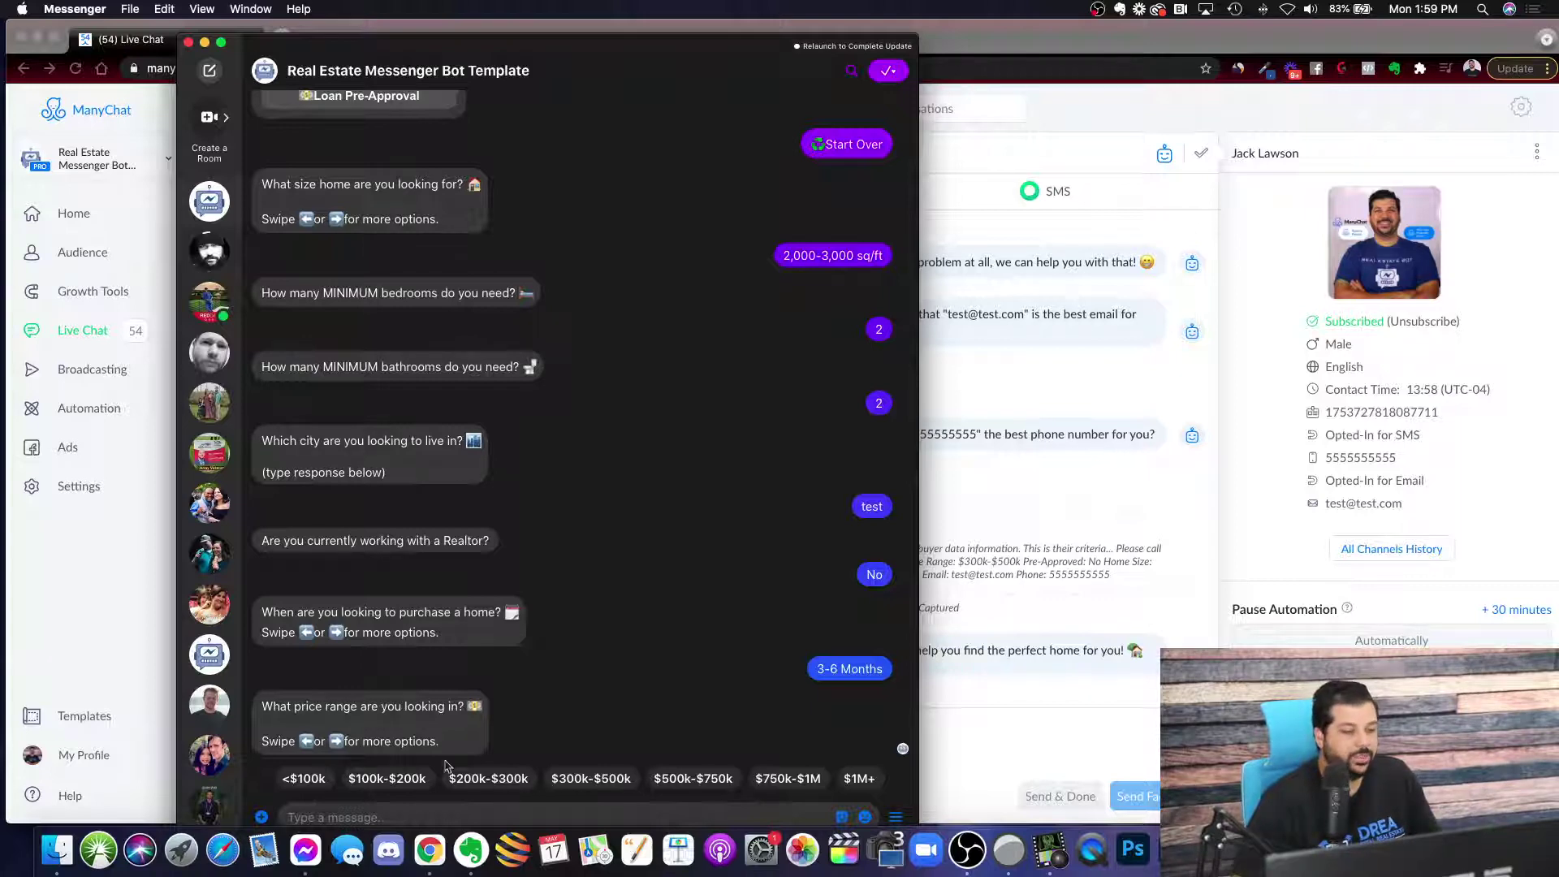
left_click(489, 777)
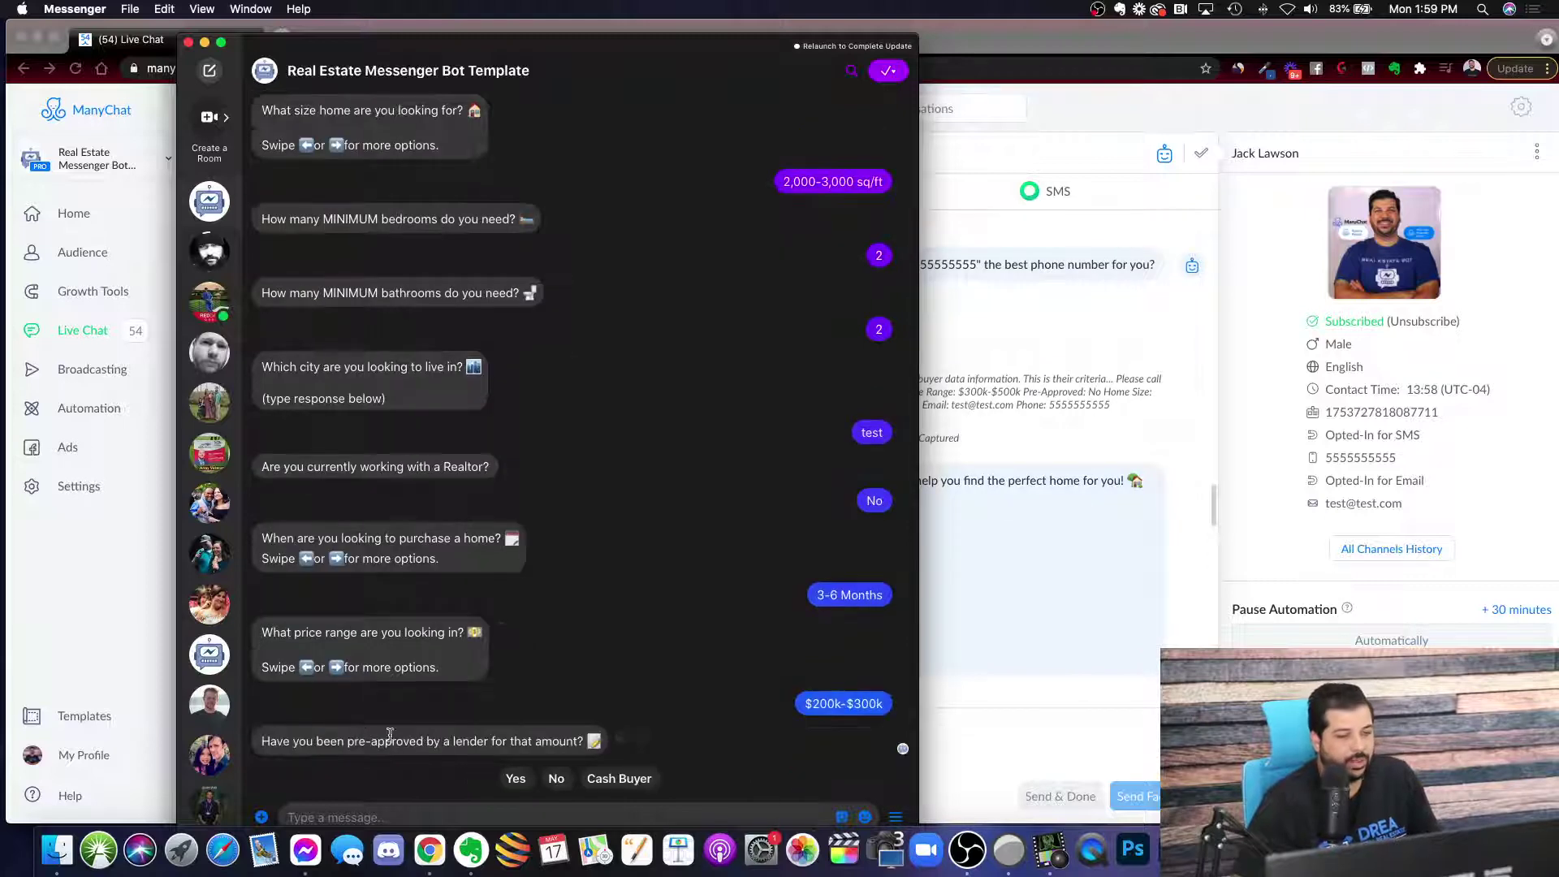
Step: Confirm pre-approval, the email and the phone number, then hide Messenger to return to Live Chat
left_click(520, 779)
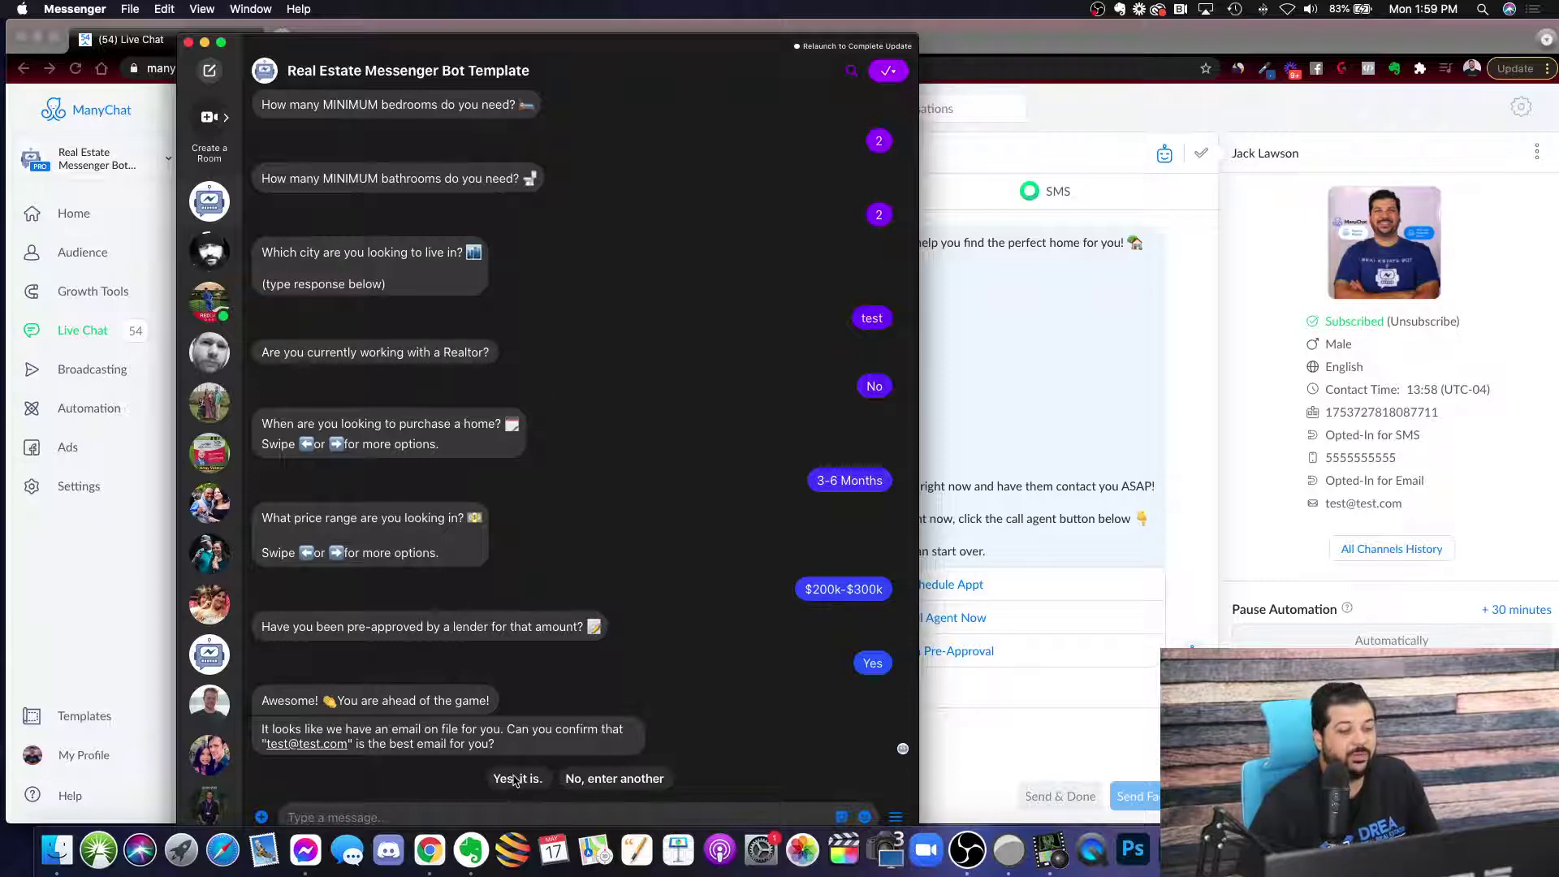
left_click(514, 780)
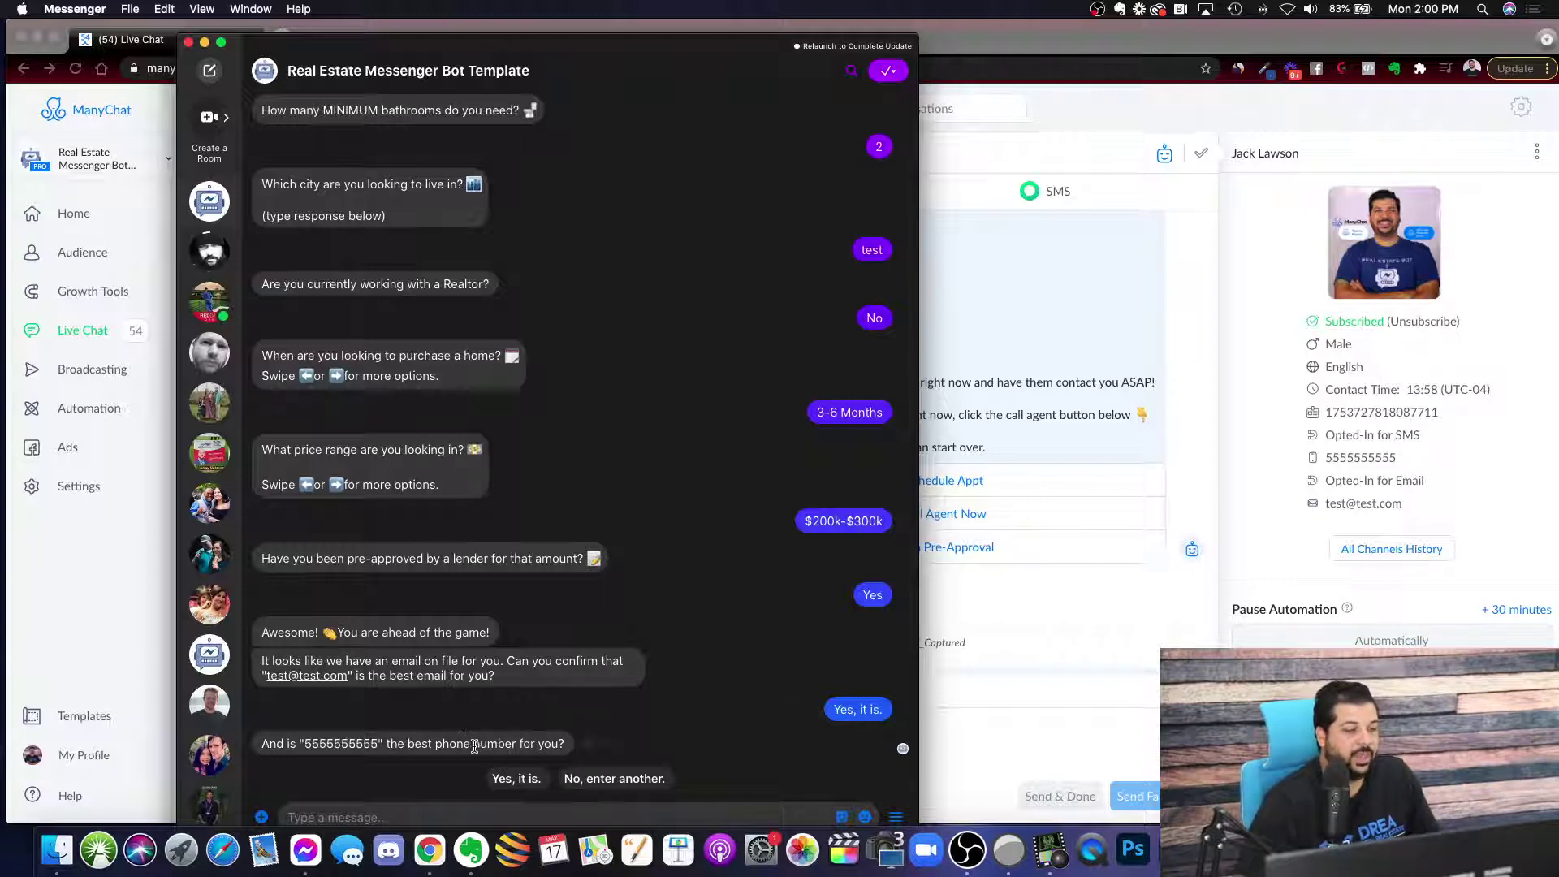
left_click(521, 779)
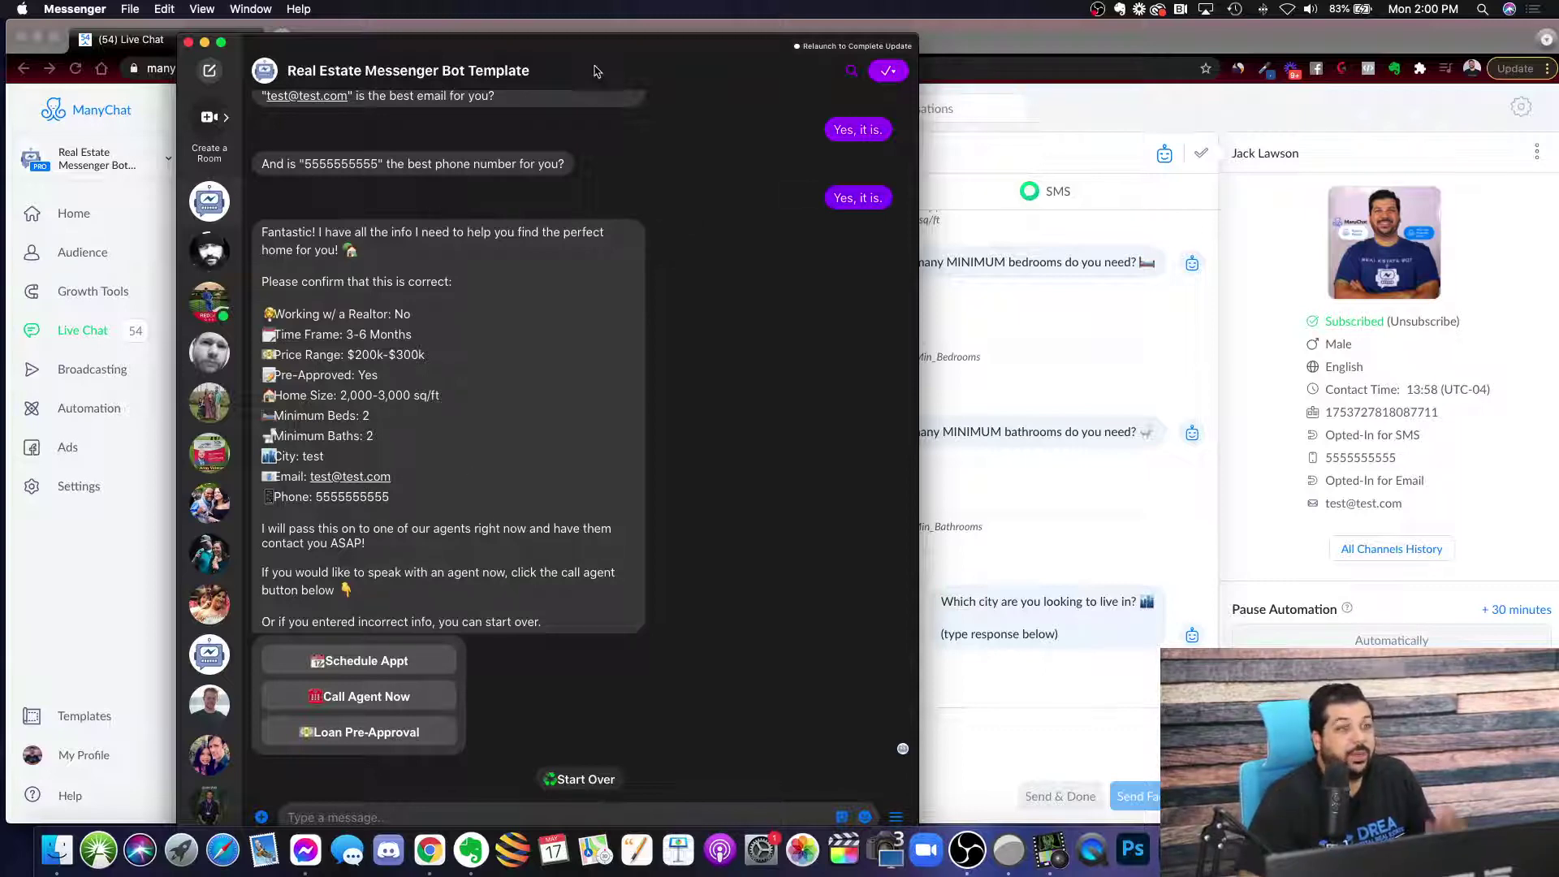
key("super+w")
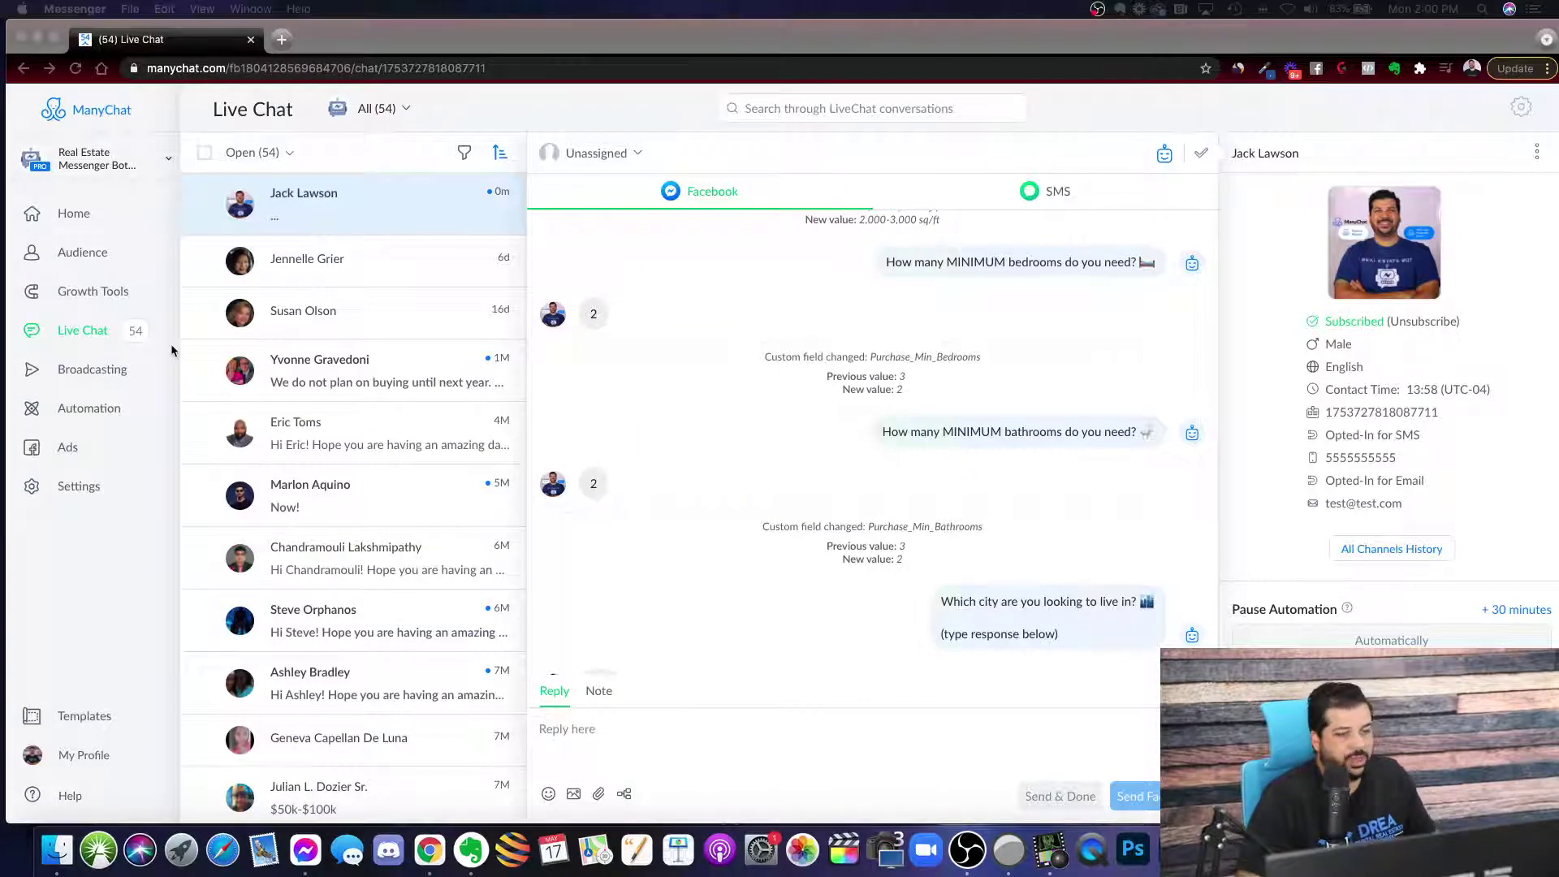
Step: Open the Sequences page under Automation to see the six follow-up sequences
left_click(90, 410)
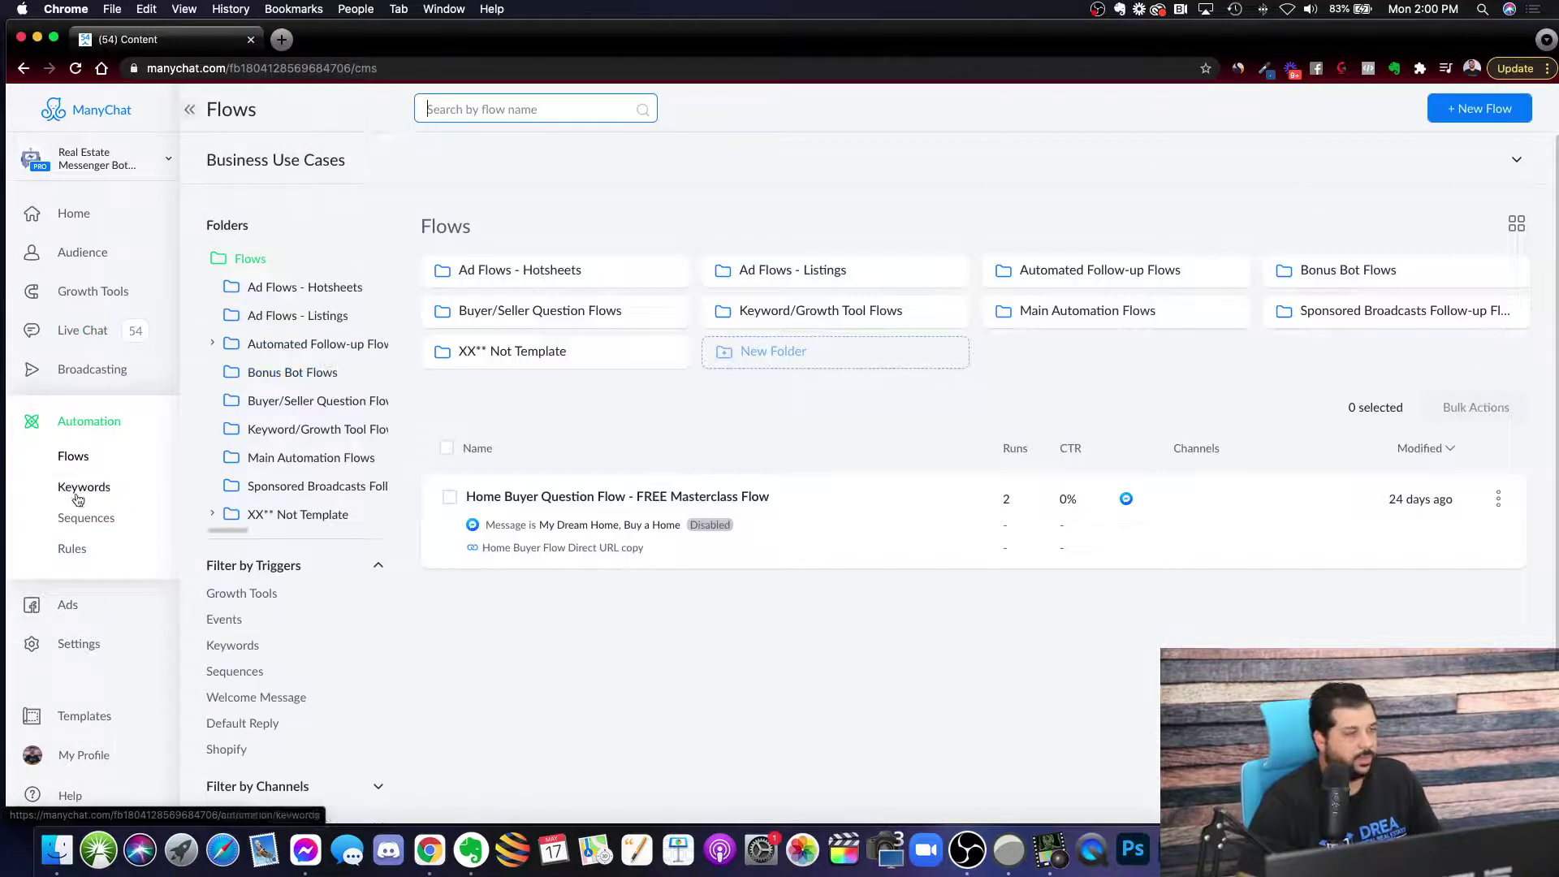
left_click(83, 517)
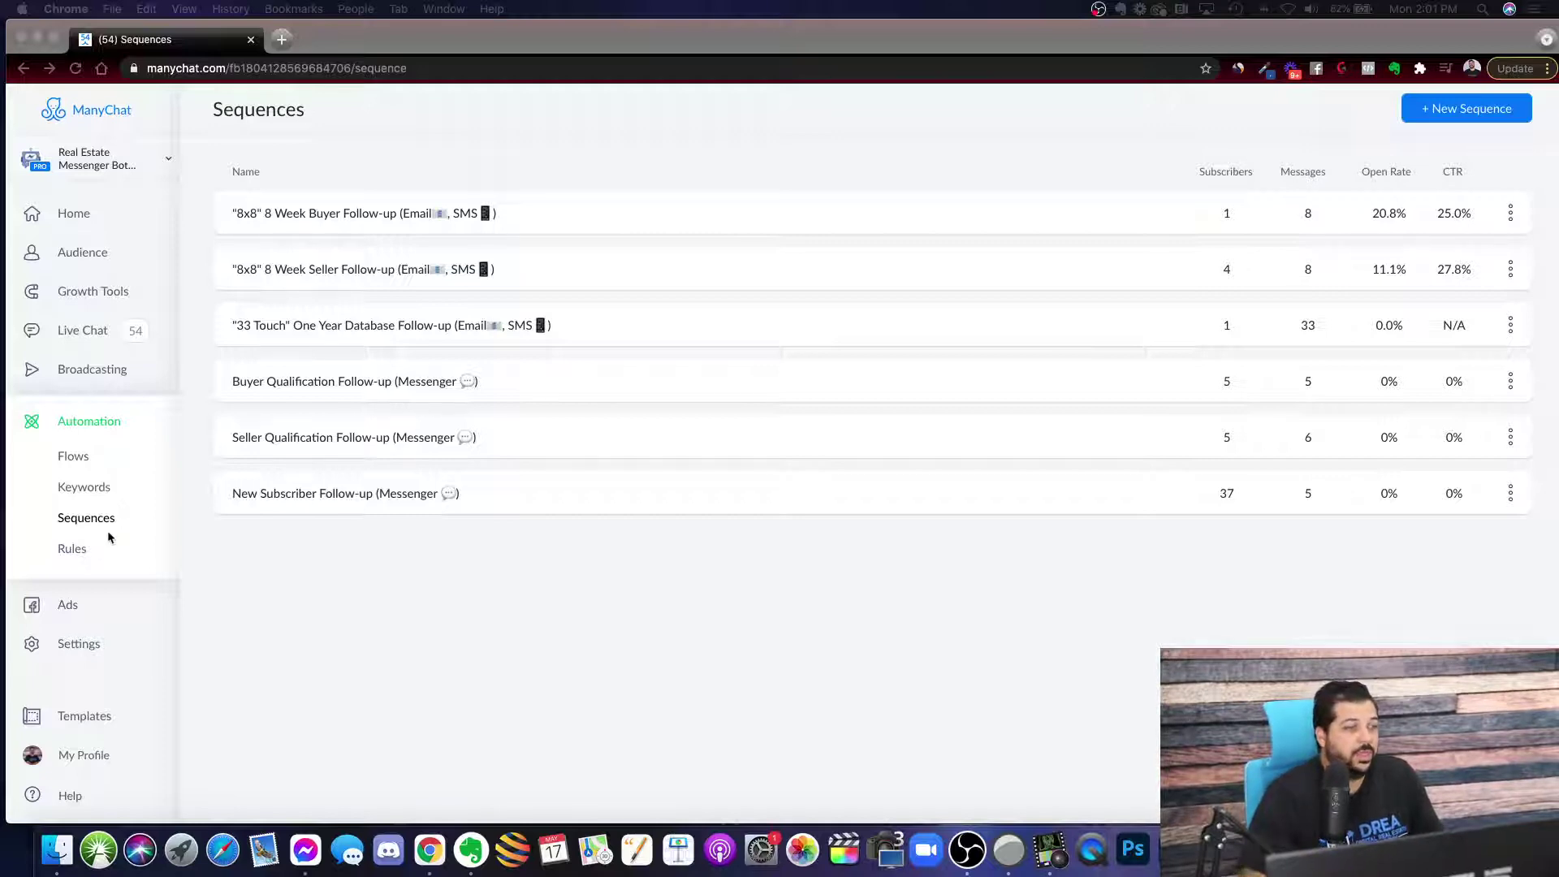
Step: Go back to Flows and reopen the Home Buyer Question Flow - FREE Masterclass Flow
left_click(76, 455)
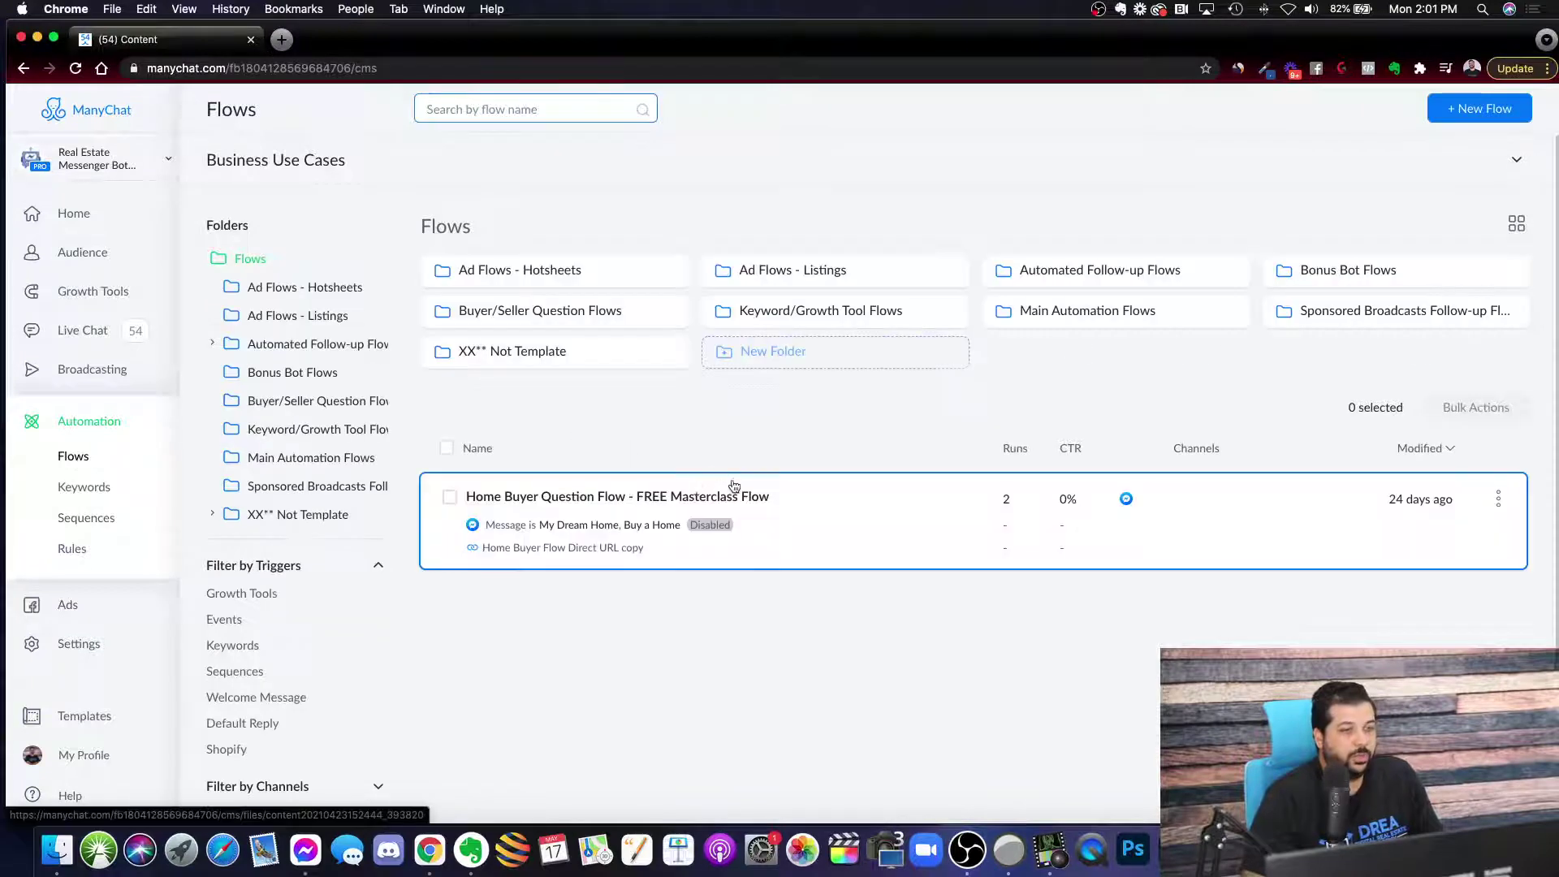
left_click(624, 510)
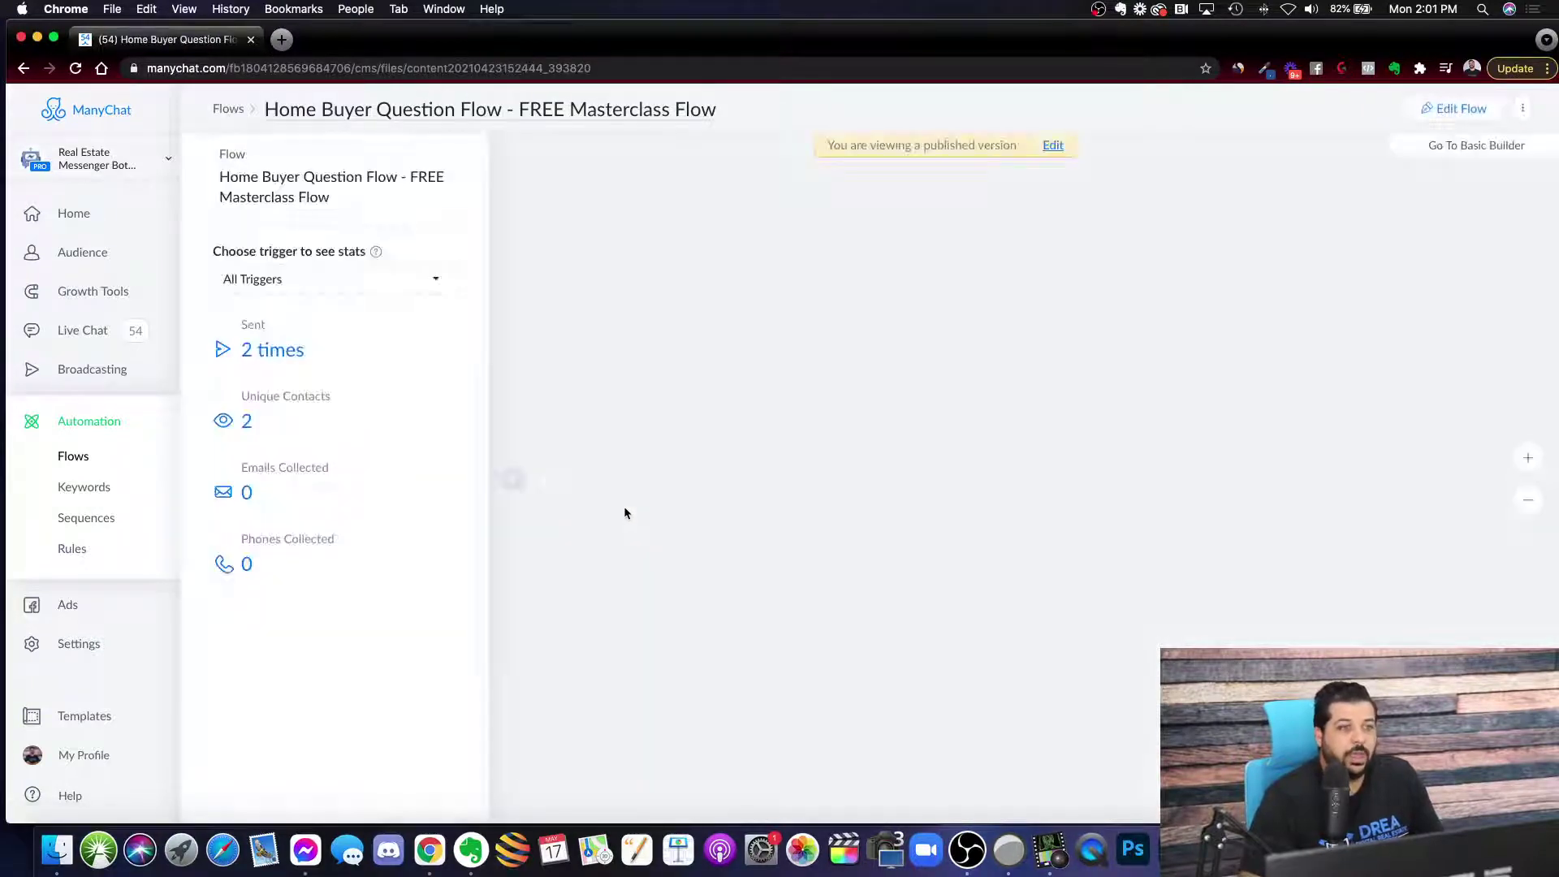